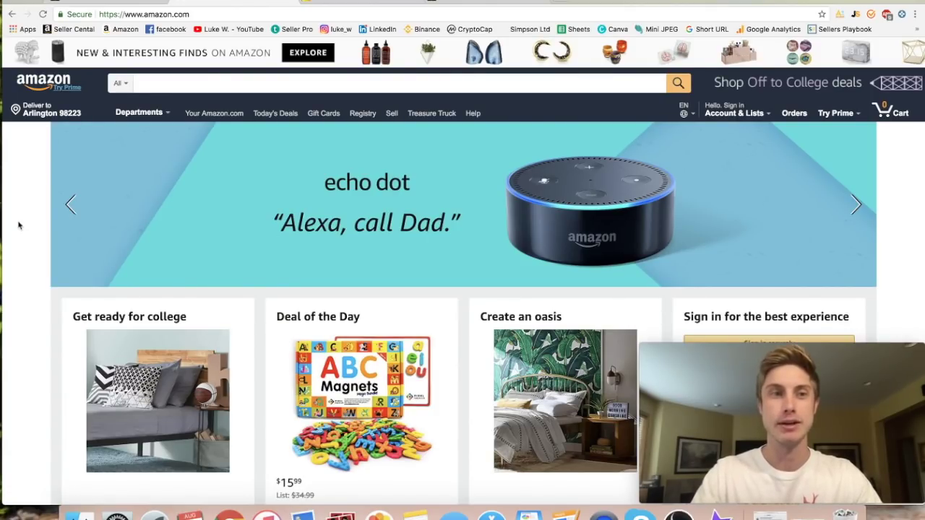
# Search Amazon for "pocket hose" using the suggested search term and browse the resulting garden hose listings
pyautogui.click(160, 83)
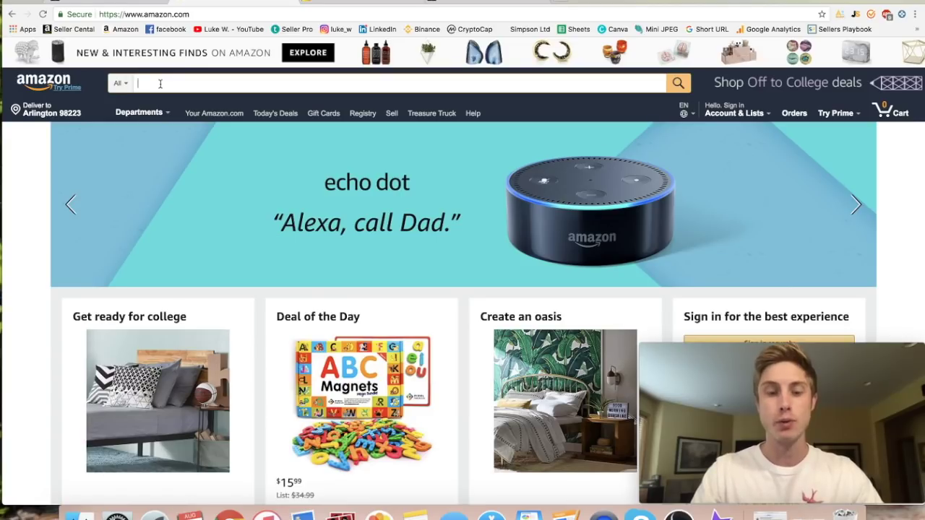
pyautogui.write('pocket')
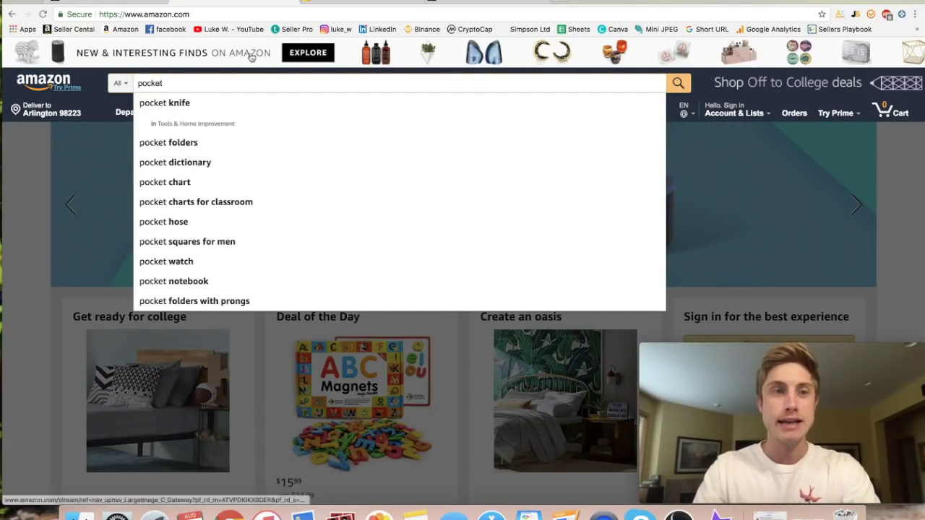
pyautogui.click(199, 229)
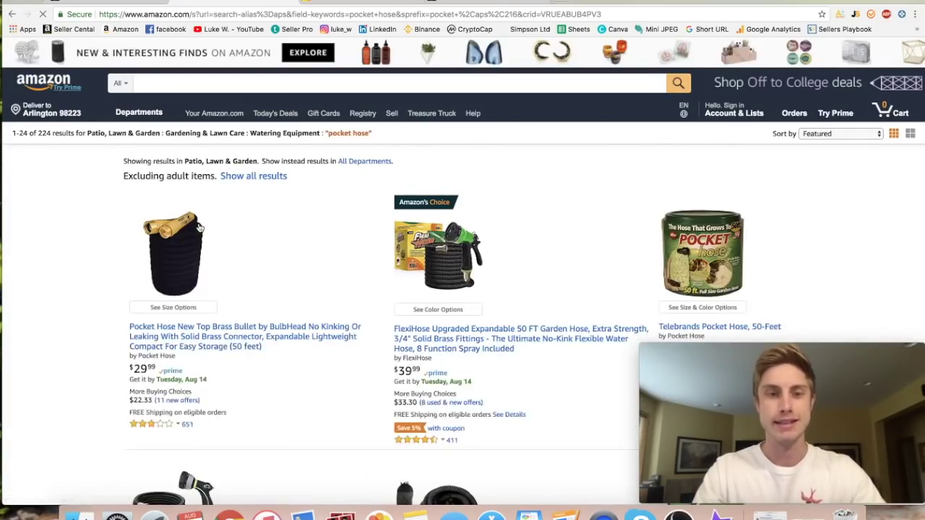
pyautogui.scroll(-10, 311, 268)
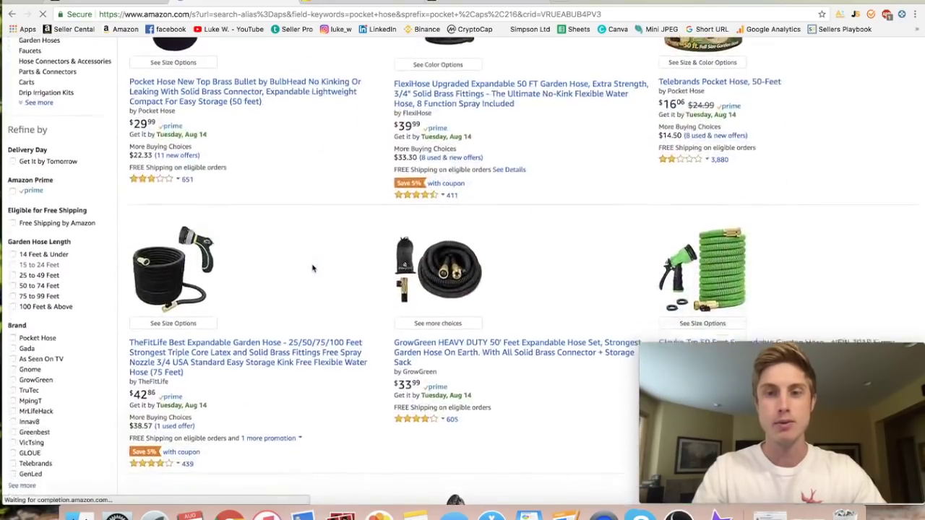
pyautogui.scroll(-3, 312, 268)
pyautogui.scroll(15, 312, 268)
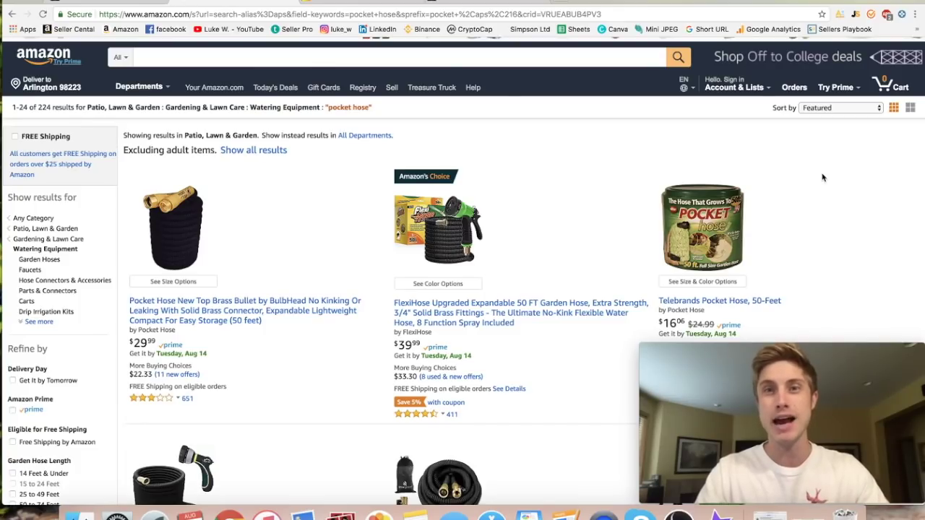
# Run the Jungle Scout extension on the search results and examine the first Pocket Hose listing's monthly revenue and sales
pyautogui.click(856, 16)
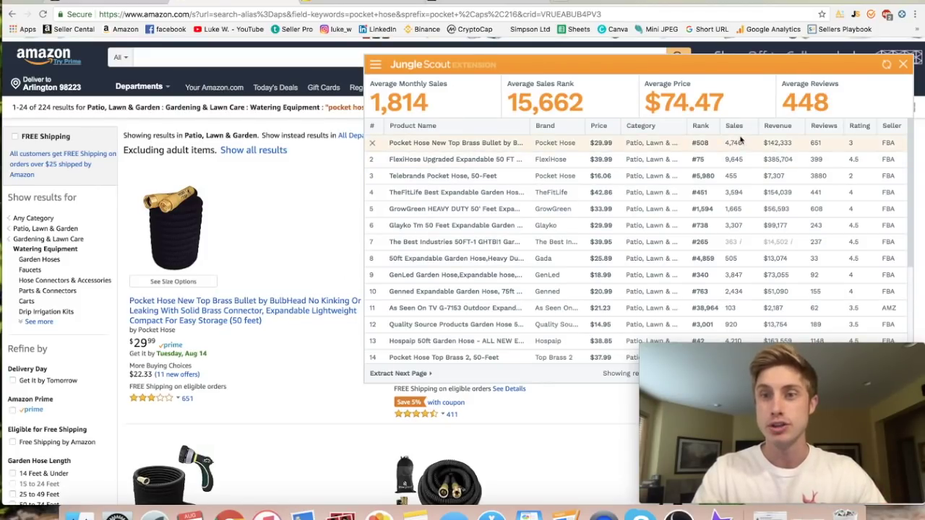
pyautogui.scroll(-3, 738, 140)
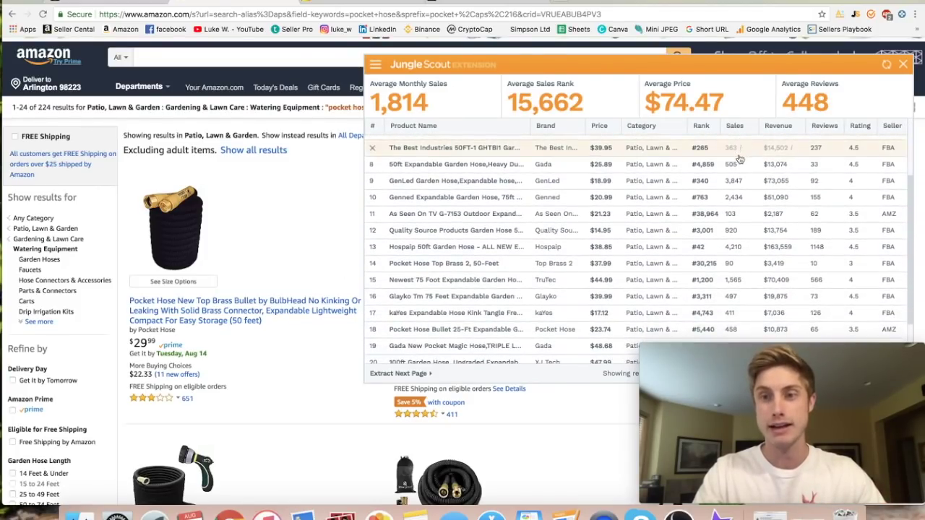
pyautogui.scroll(3, 767, 177)
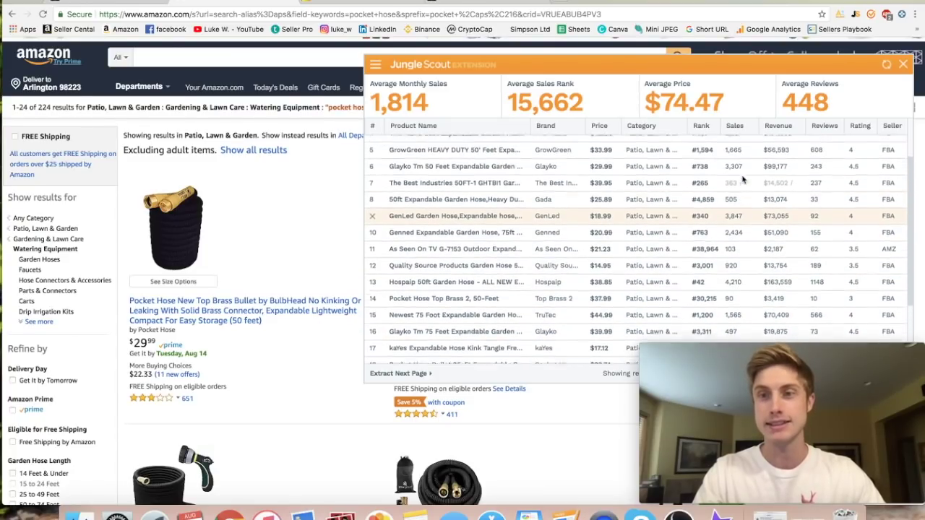
pyautogui.moveTo(491, 146)
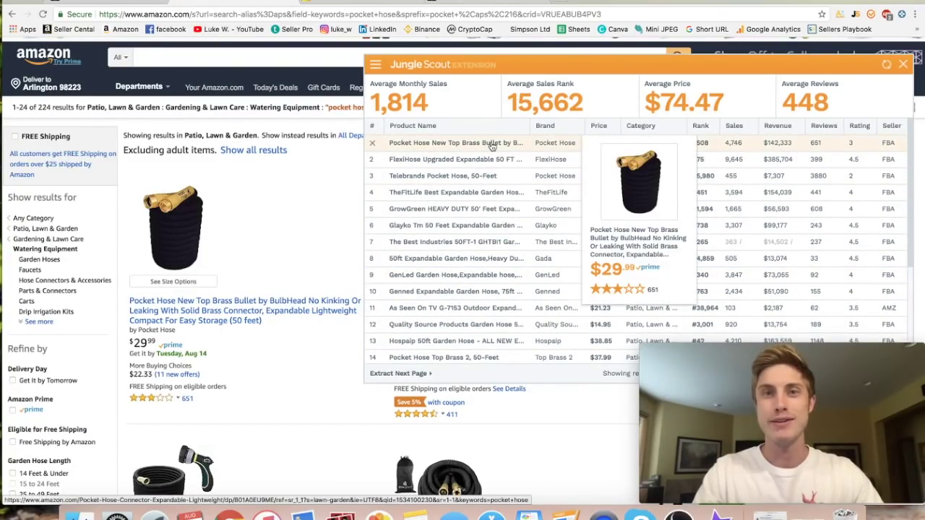
pyautogui.moveTo(804, 144); pyautogui.dragTo(757, 146)
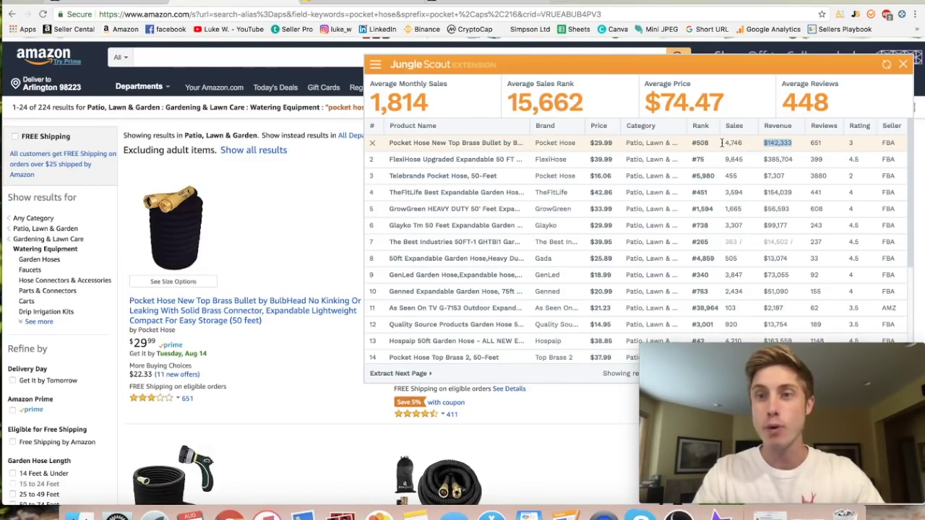
pyautogui.moveTo(721, 142); pyautogui.dragTo(741, 142)
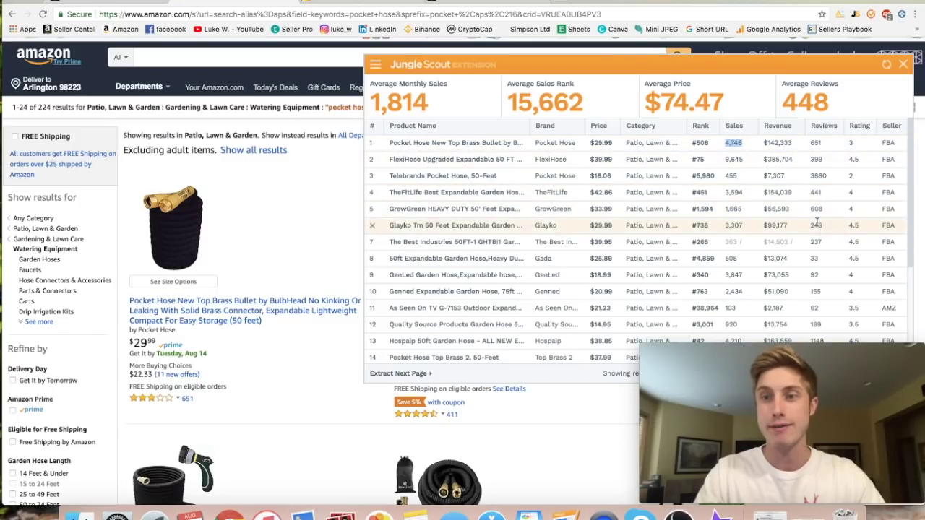
# Check the monthly sales and rating of the Genned 75ft expandable hose, and close the Jungle Scout data
pyautogui.scroll(-3, 827, 204)
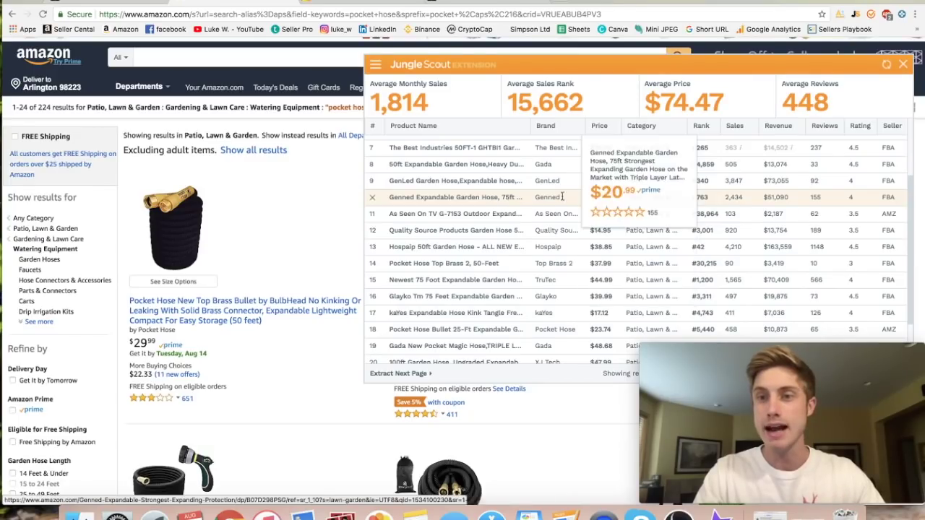
pyautogui.moveTo(724, 198); pyautogui.dragTo(744, 201)
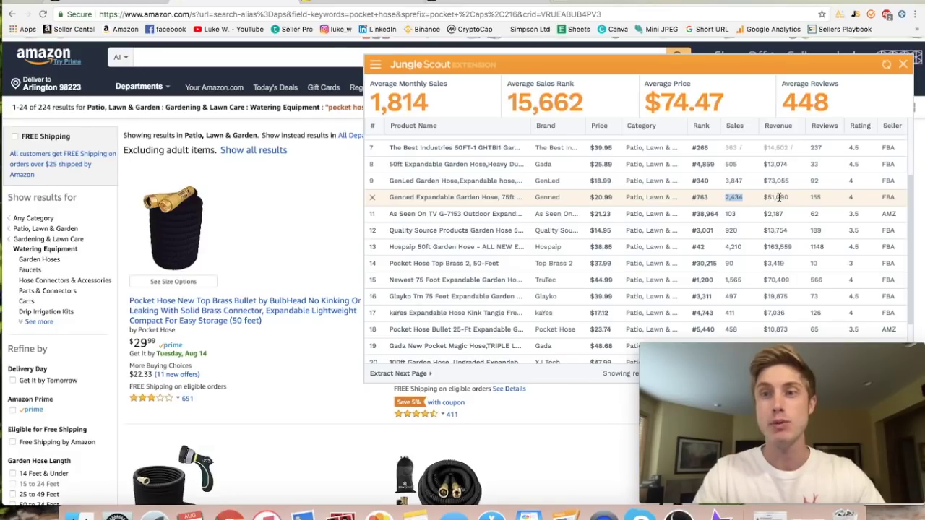
pyautogui.doubleClick(850, 198)
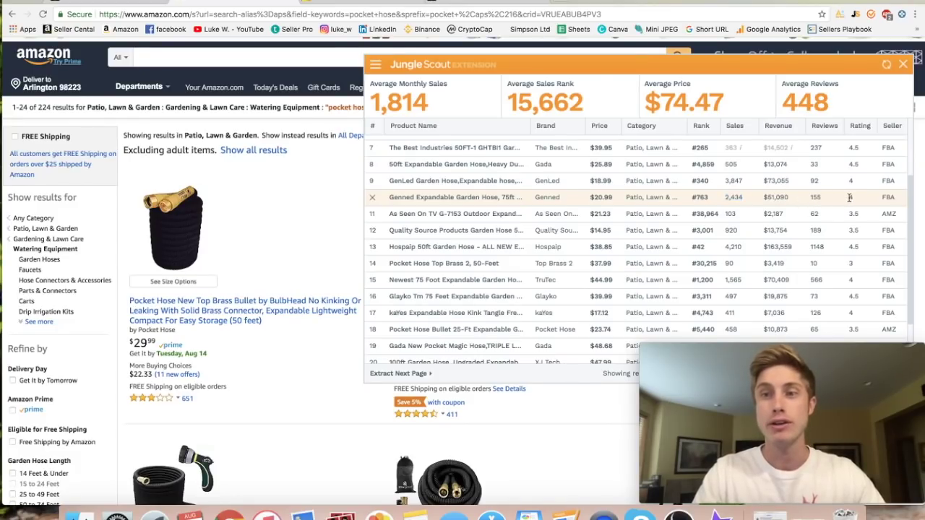
pyautogui.click(903, 65)
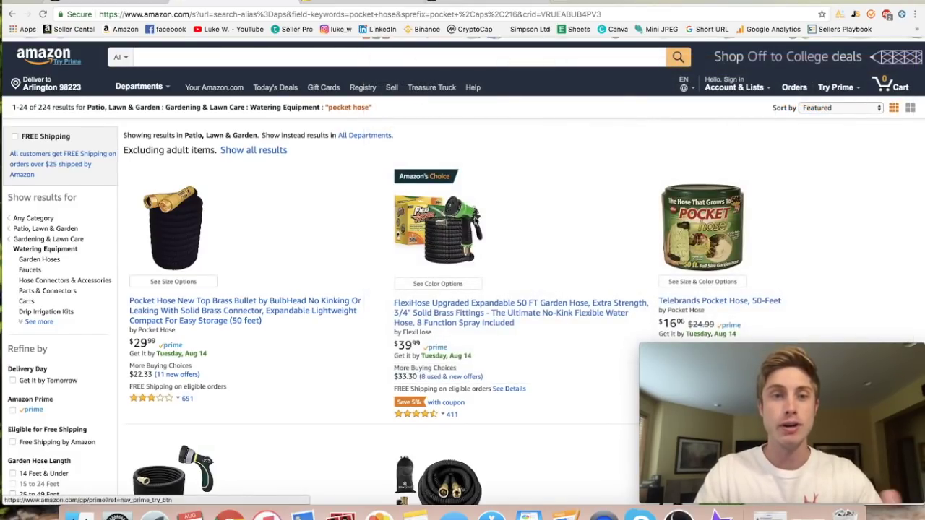
# Open the Pocket Hose New Top Brass Bullet listing and filter its customer reviews to 1 star
pyautogui.click(165, 233)
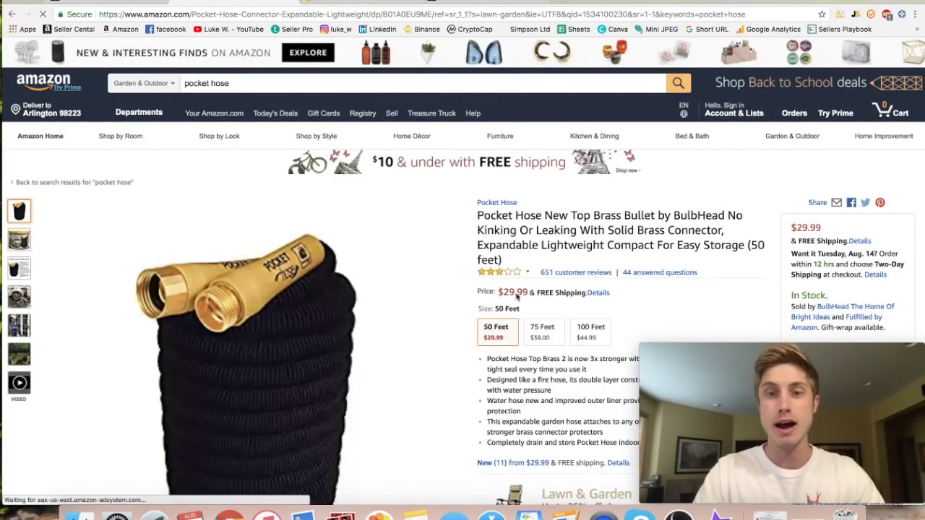
pyautogui.click(583, 272)
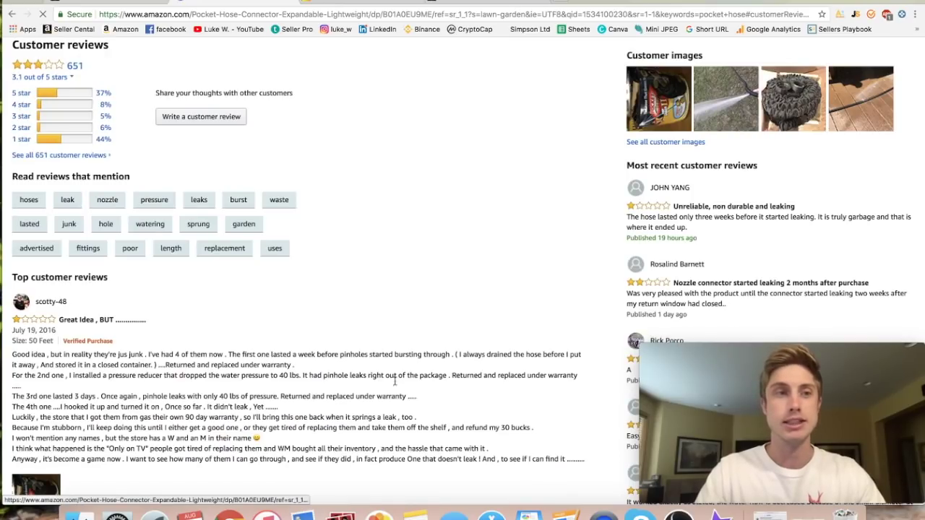
pyautogui.click(78, 142)
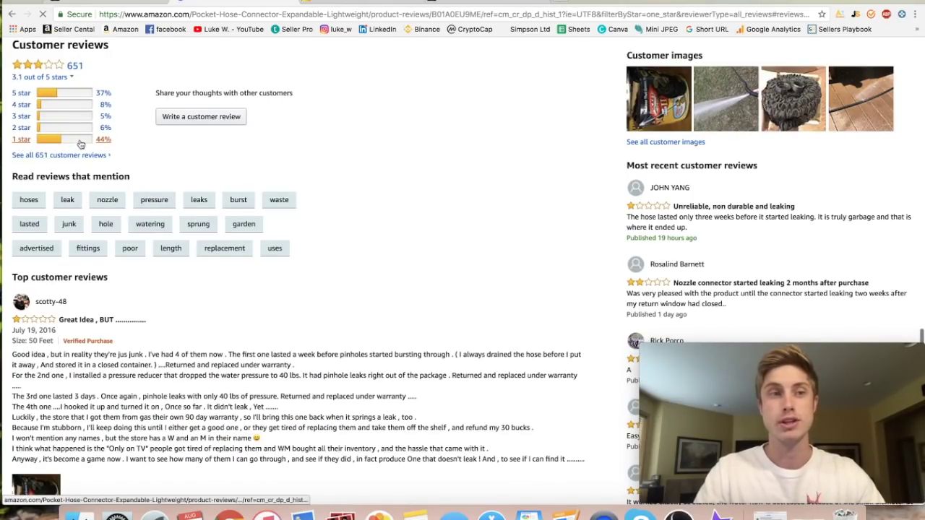
# Read the one-star reviews for recurring complaints, highlighting the leak complaint in the "Buyer Beware - Garbage Product" review
pyautogui.scroll(-2, 340, 337)
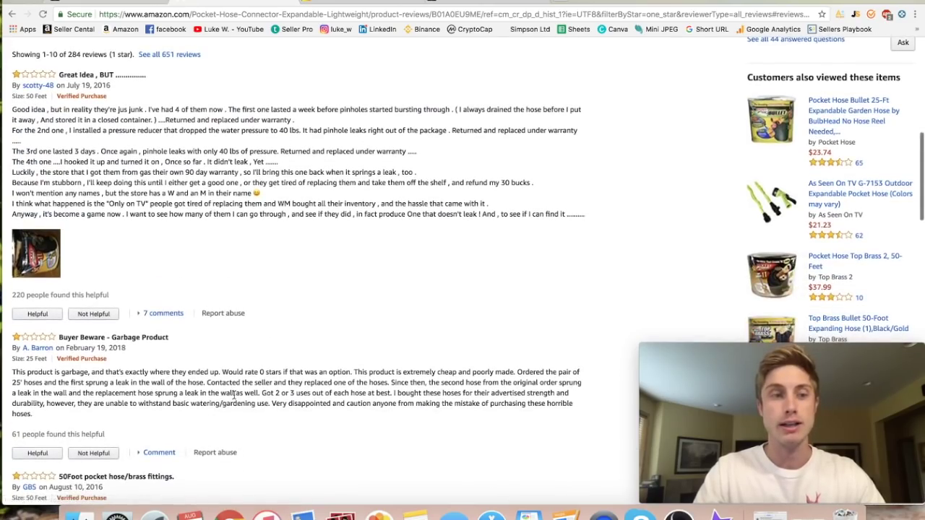
pyautogui.scroll(-2, 233, 395)
pyautogui.scroll(-1, 234, 394)
pyautogui.moveTo(13, 282); pyautogui.dragTo(150, 283)
pyautogui.click(135, 290)
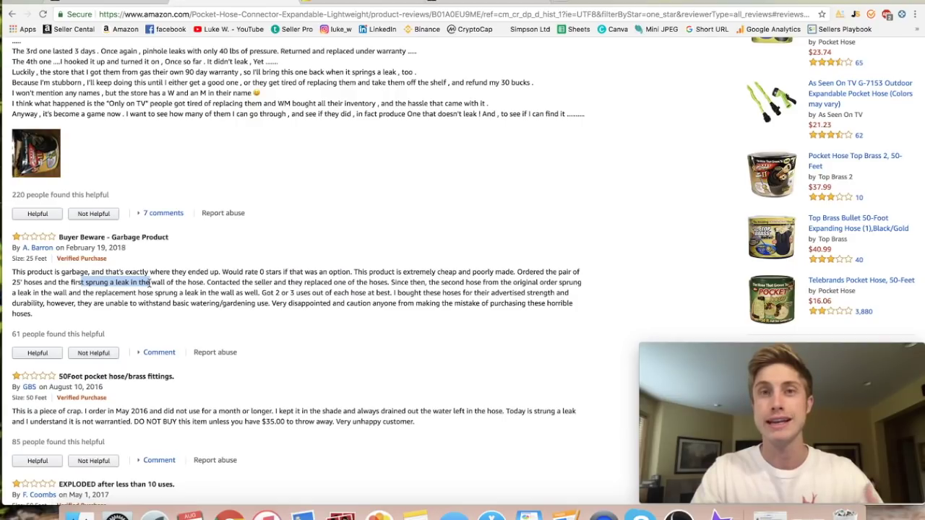
# Return to the Pocket Hose product page from its reviews and inspect the breakdown of its star rating
pyautogui.scroll(15, 150, 283)
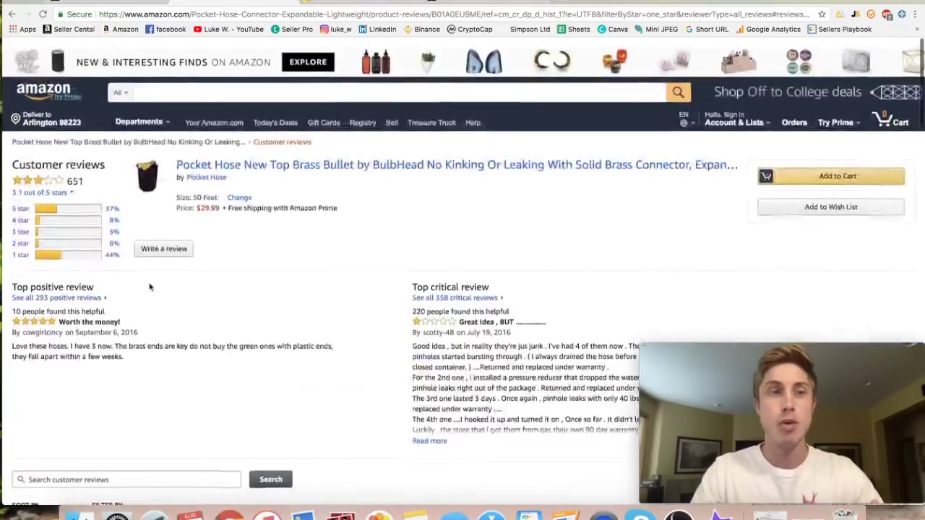
pyautogui.click(146, 177)
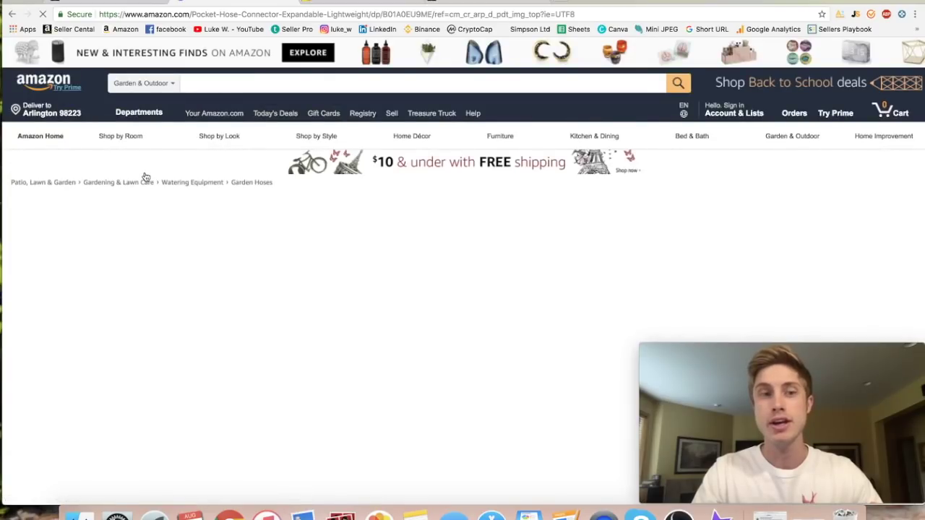
pyautogui.scroll(-1, 167, 319)
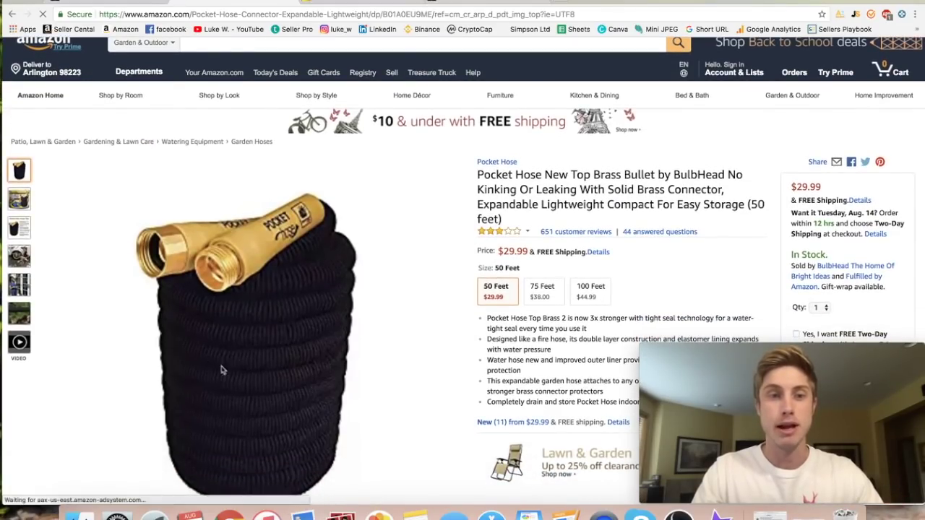
pyautogui.scroll(-1, 300, 387)
pyautogui.moveTo(270, 386)
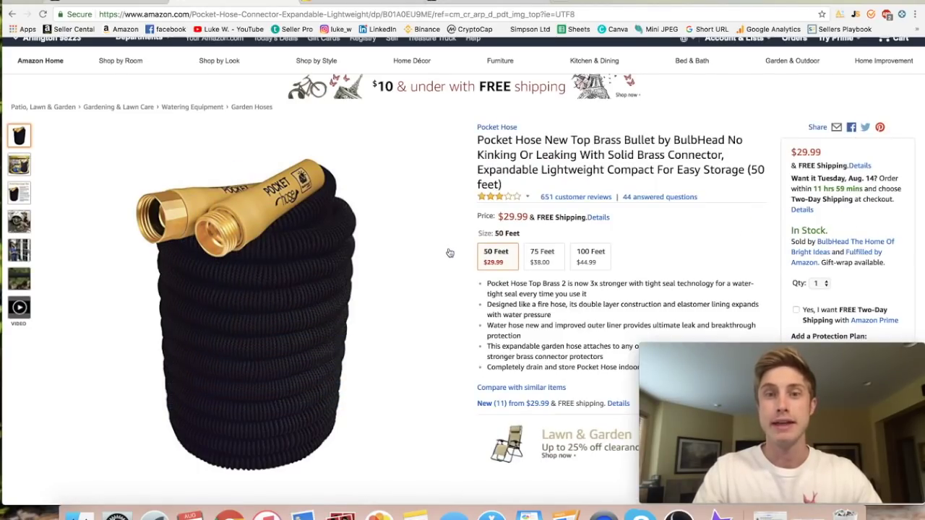
pyautogui.moveTo(528, 199)
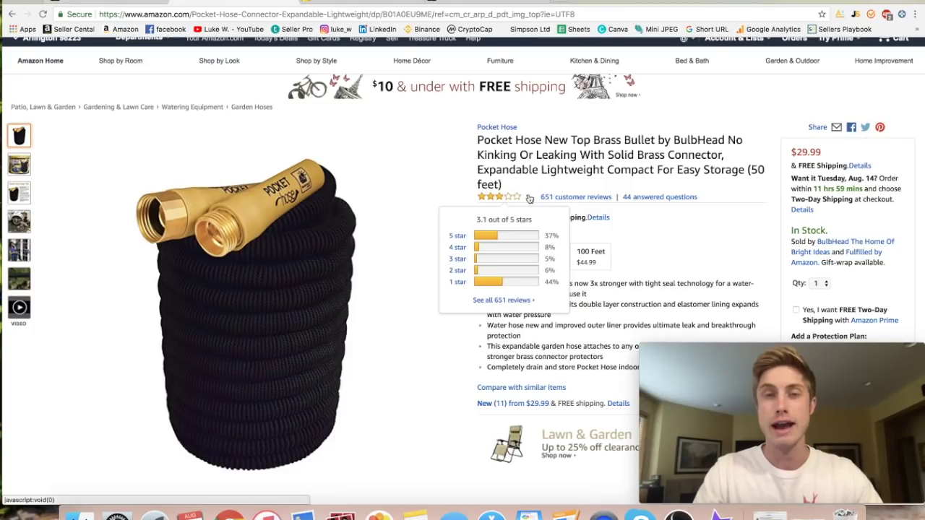
pyautogui.click(528, 198)
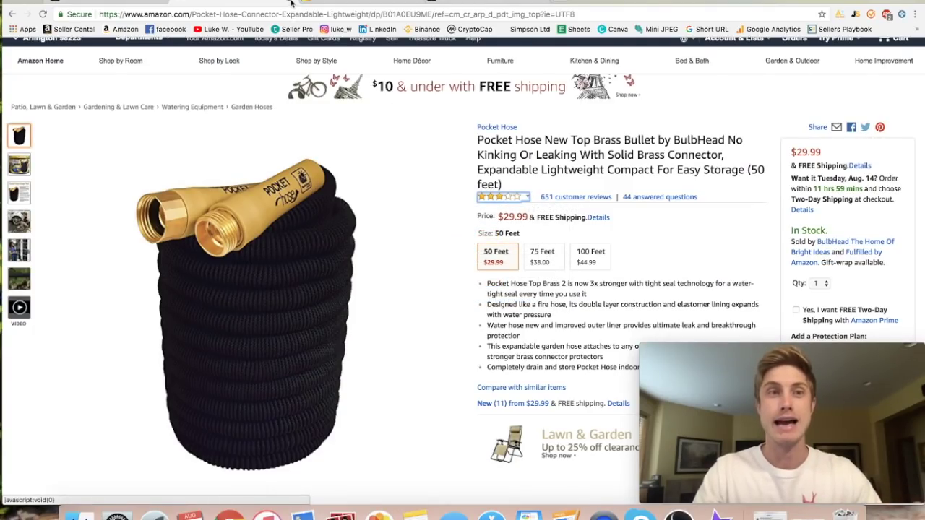
# Run Jungle Scout on the Pocket Hose product page to review its sales and revenue, and close the extension
pyautogui.click(853, 15)
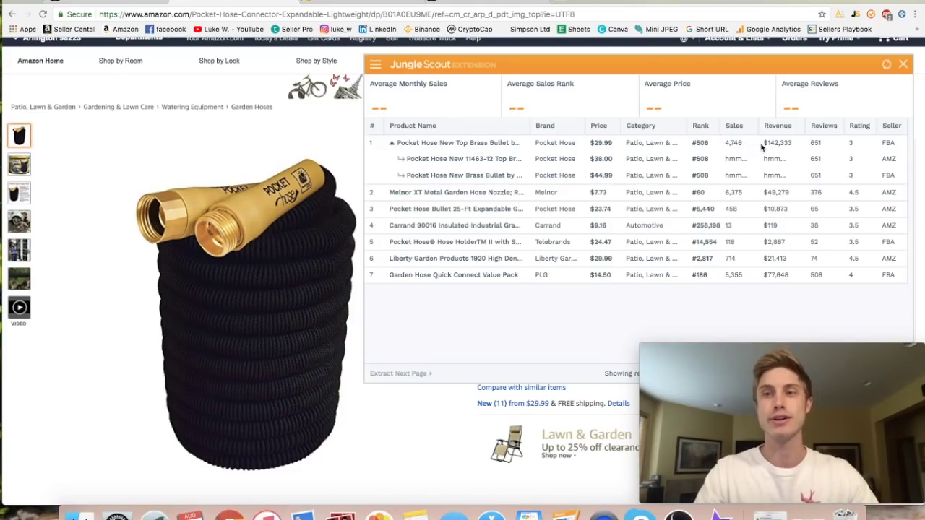
pyautogui.click(904, 66)
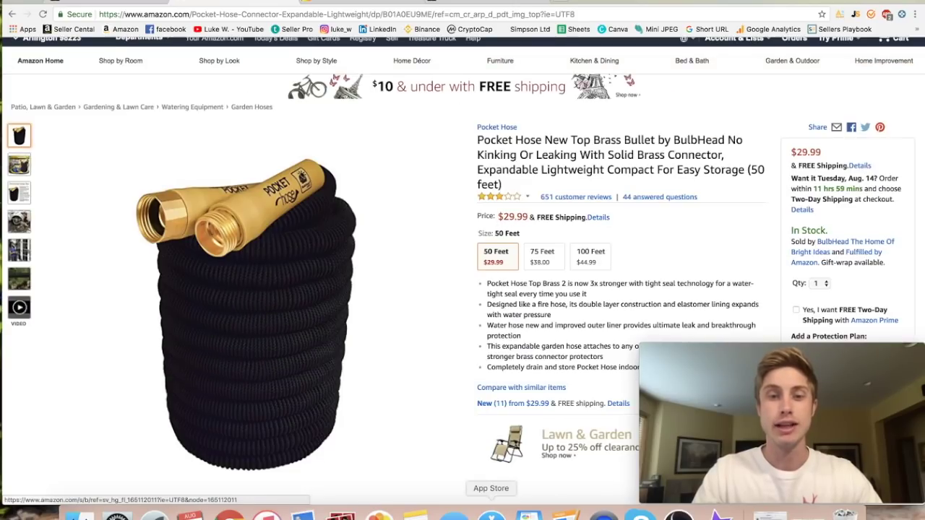
pyautogui.scroll(3, 474, 396)
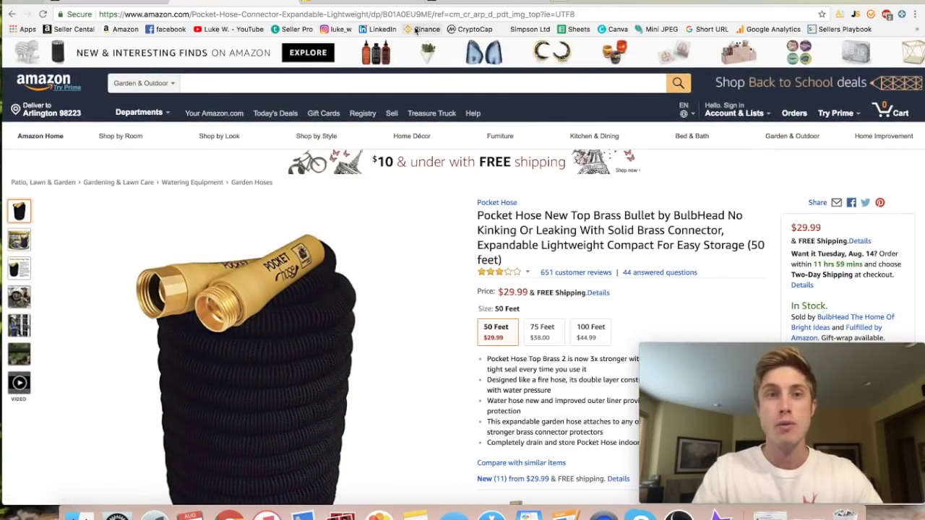
# Switch to Alibaba and search its products for "pocket hose"
pyautogui.click(377, 7)
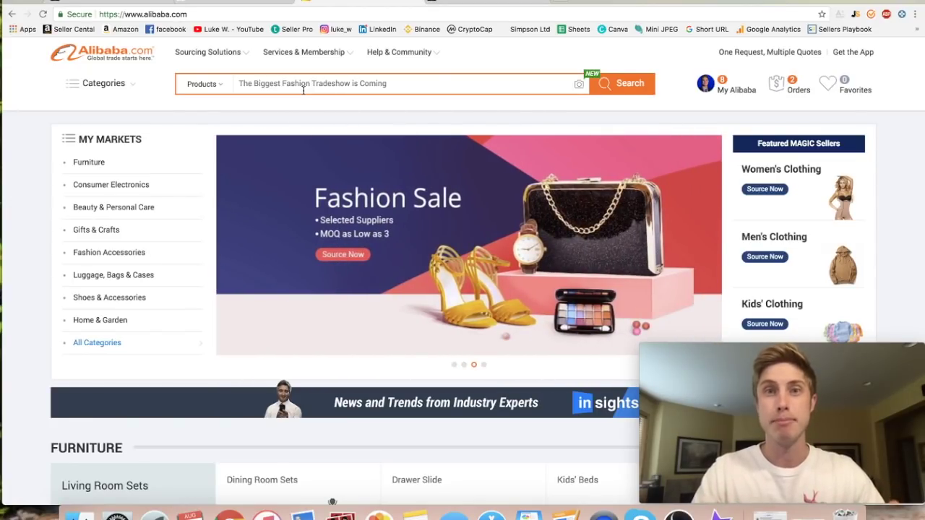
pyautogui.click(303, 88)
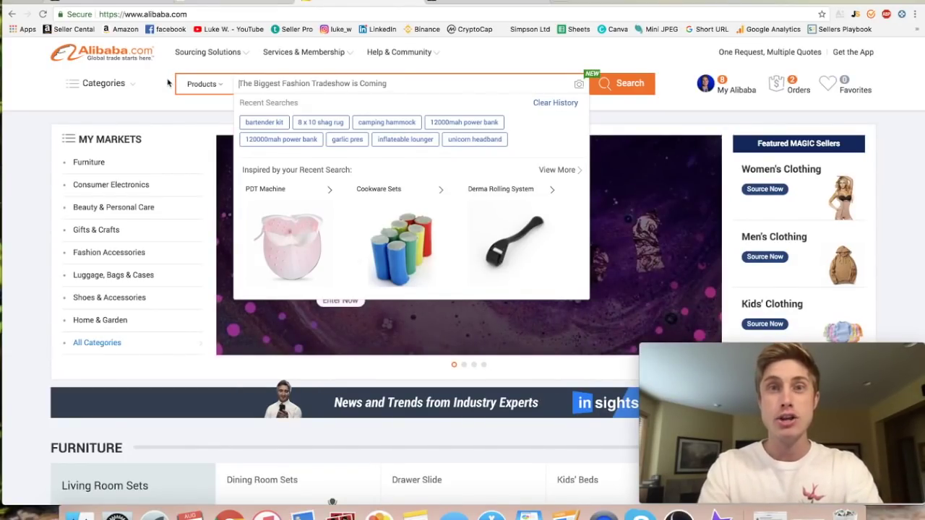
pyautogui.write('pocket hose')
pyautogui.press('Return')
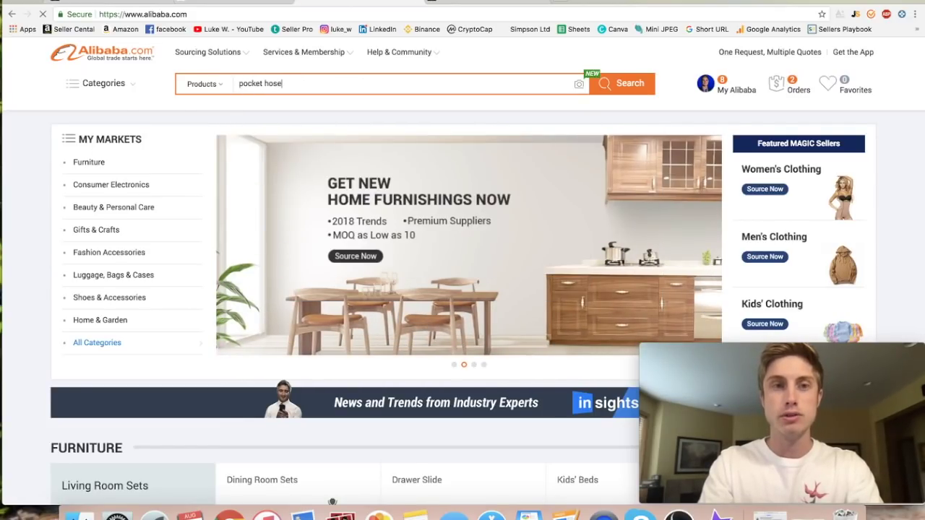
# Browse the supplier listings and check the minimum order quantity of the black portable garden hose set from the Shenzhen supplier
pyautogui.scroll(-5, 297, 215)
pyautogui.scroll(-3, 300, 209)
pyautogui.scroll(3, 589, 266)
pyautogui.moveTo(589, 266); pyautogui.dragTo(627, 263)
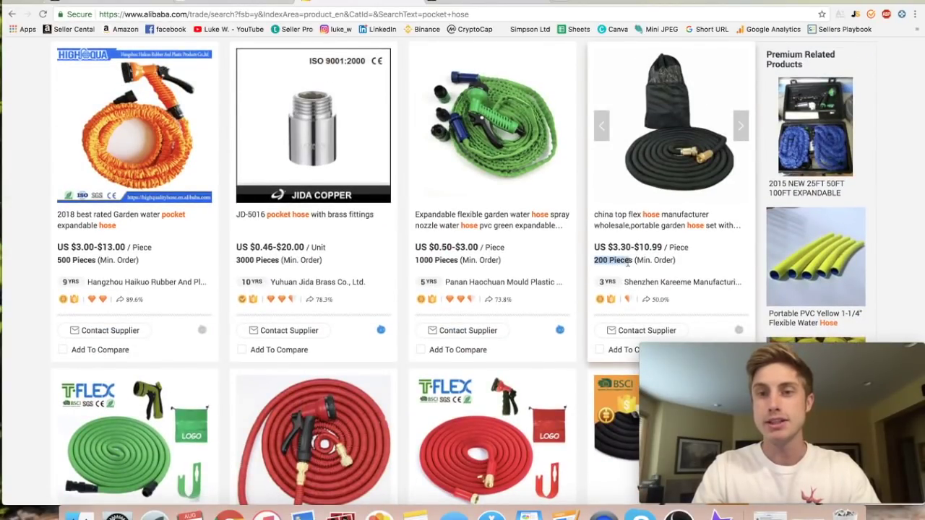
pyautogui.click(606, 268)
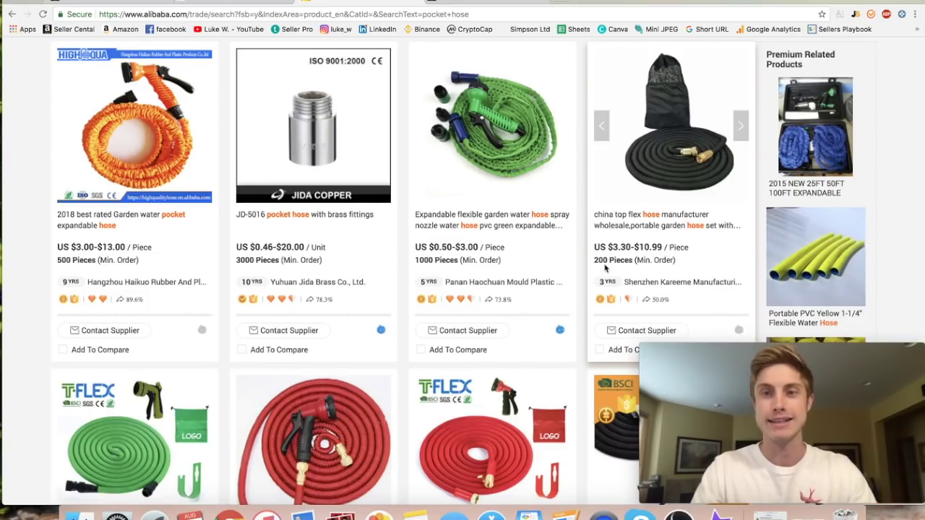
pyautogui.moveTo(593, 260); pyautogui.dragTo(618, 265)
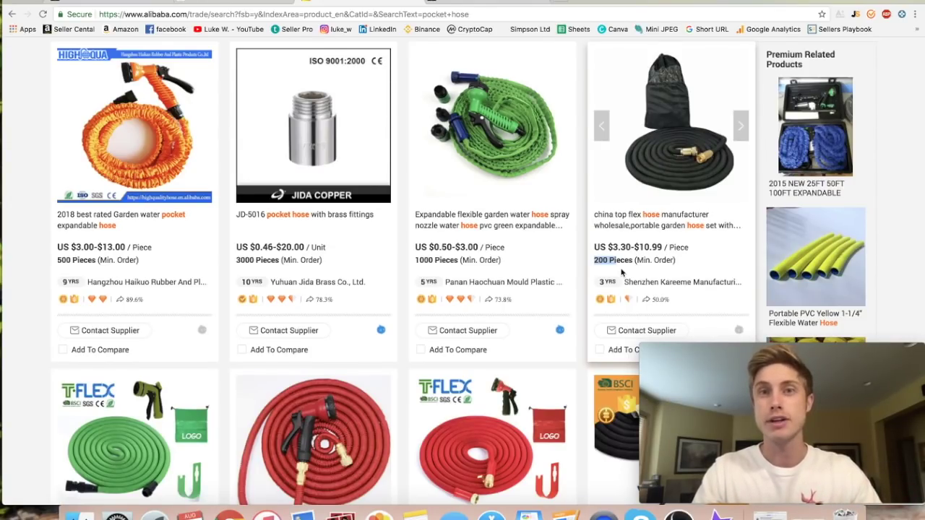
# Check the price range of the Shenzhen supplier's black hose set and the minimum order of the Ningbo Kaihang nine-function sprayer hose
pyautogui.click(621, 271)
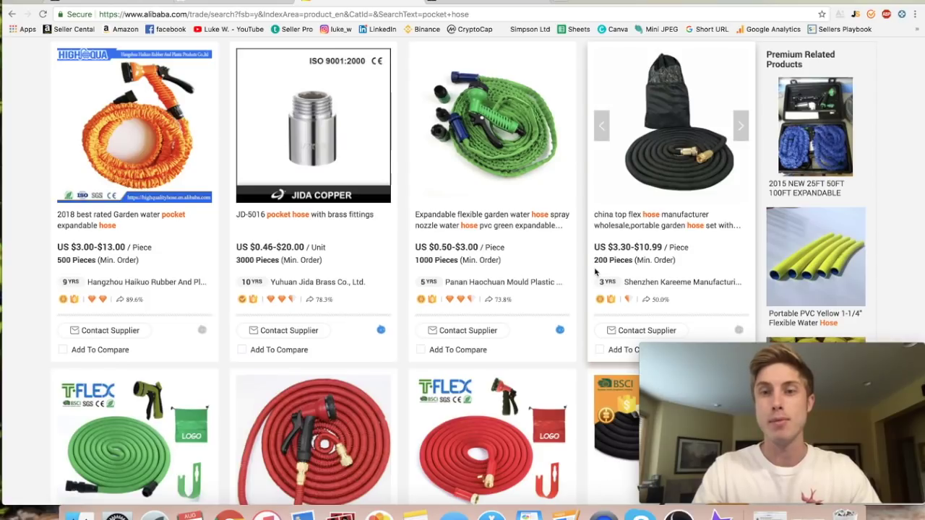
pyautogui.moveTo(599, 260); pyautogui.dragTo(659, 248)
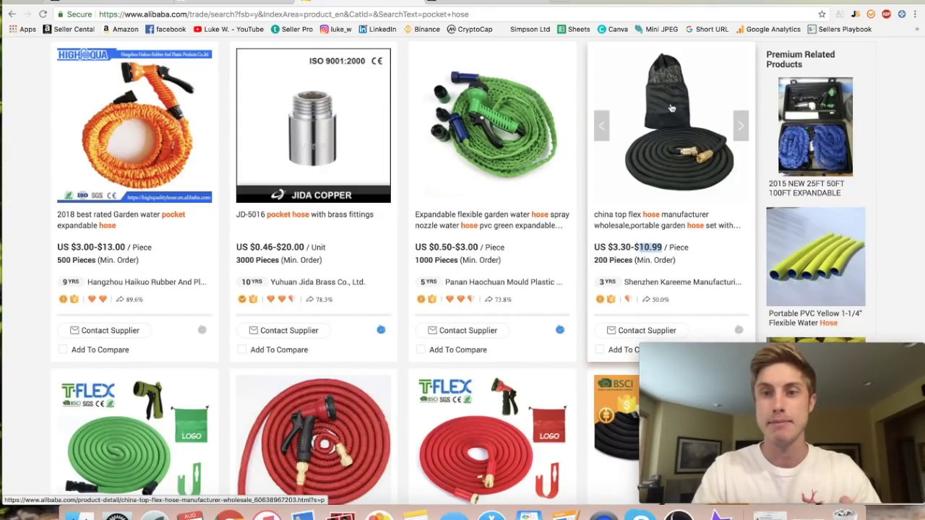
pyautogui.scroll(-10, 670, 107)
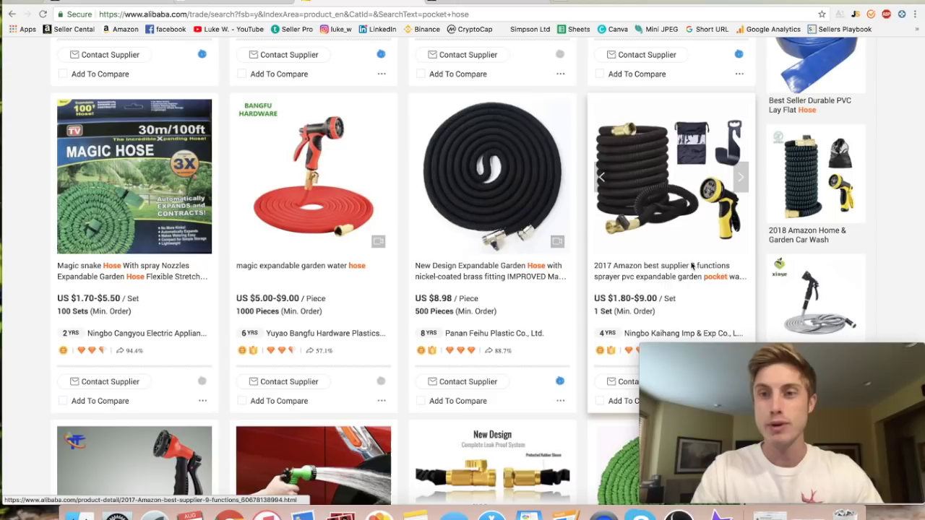
pyautogui.scroll(-1, 706, 238)
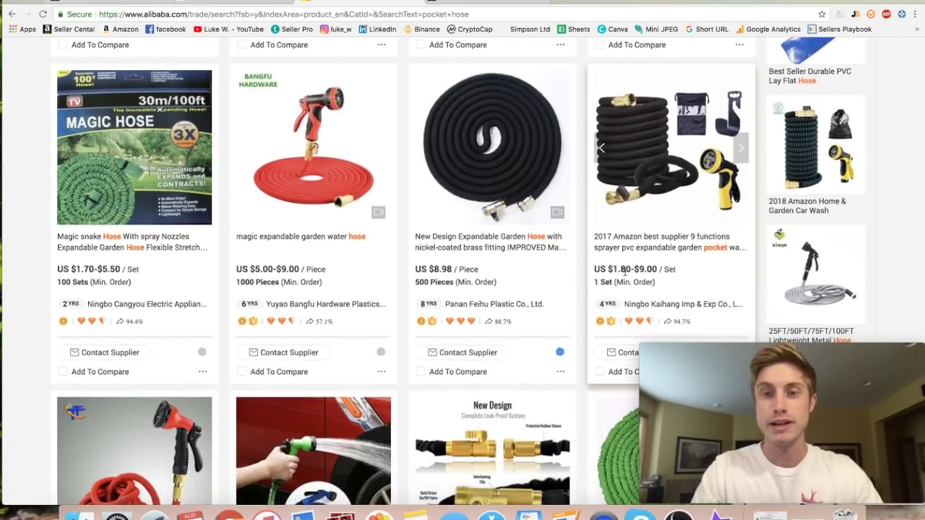
pyautogui.moveTo(595, 282); pyautogui.dragTo(614, 281)
pyautogui.click(612, 293)
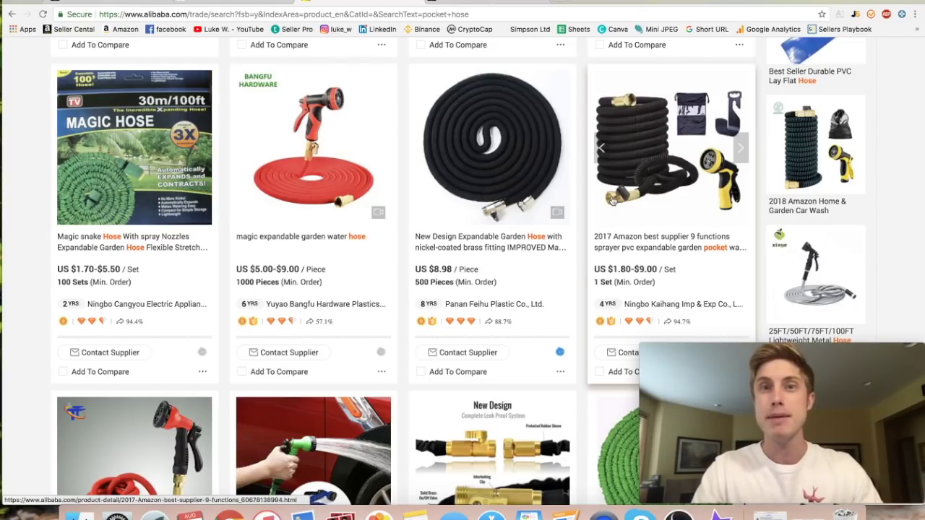
# Switch back to the Pocket Hose product page on Amazon and open the AMZScout FBA calculator for it
pyautogui.click(218, 3)
pyautogui.scroll(-3, 434, 397)
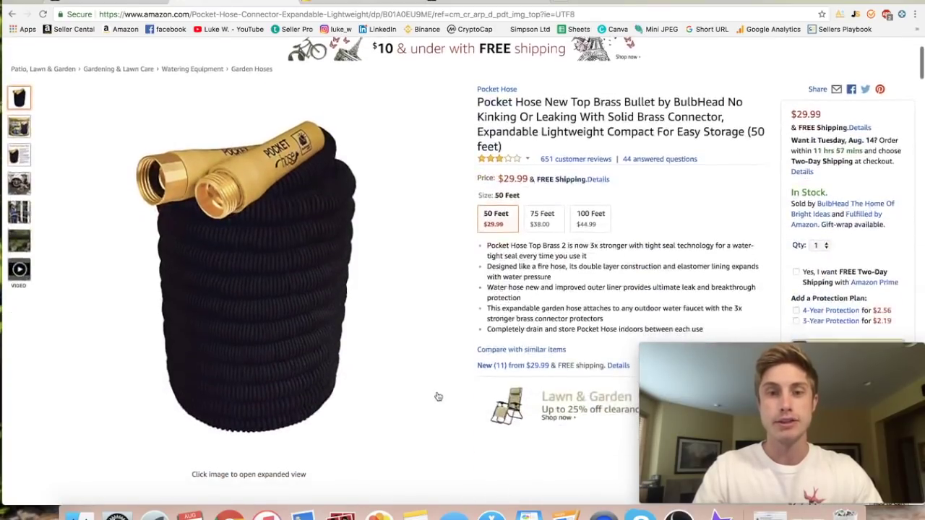
pyautogui.scroll(3, 708, 192)
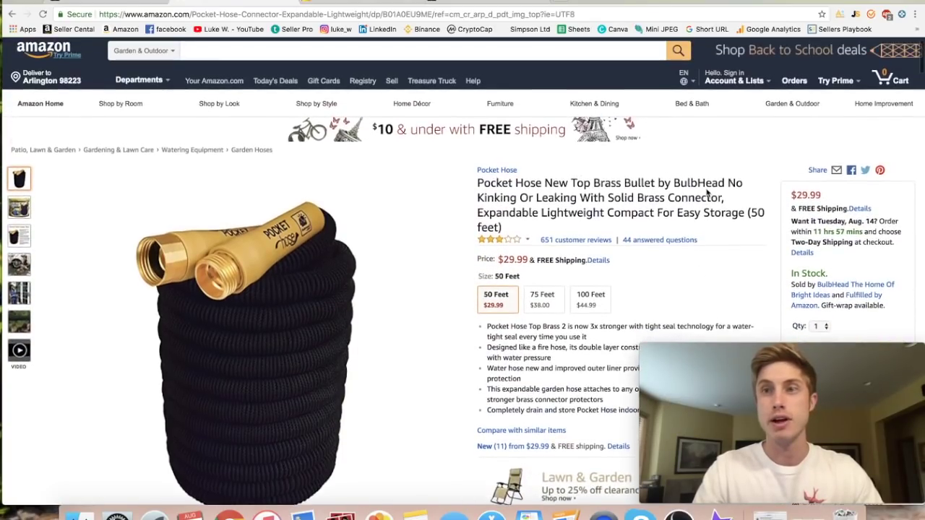
pyautogui.click(840, 14)
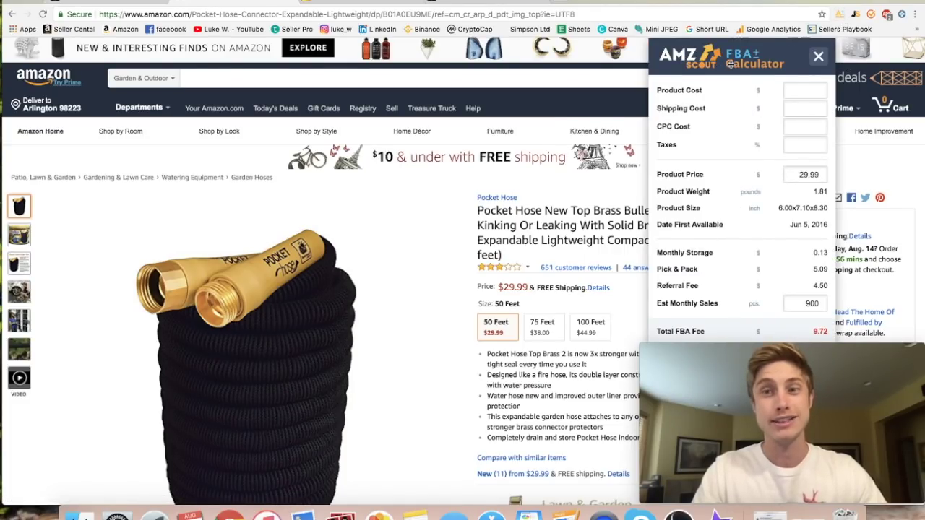
# Set the product cost to $5 and the shipping cost to $1 in the FBA calculator
pyautogui.click(802, 92)
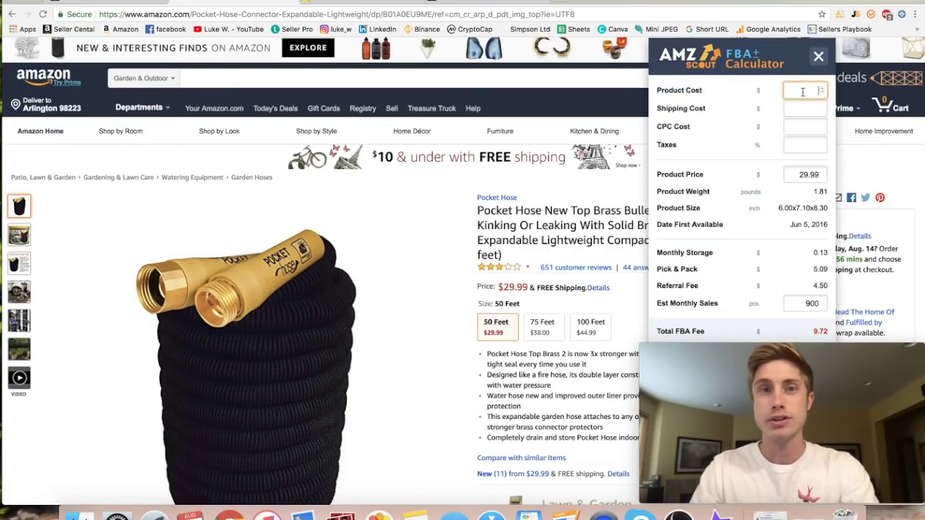
pyautogui.write('5')
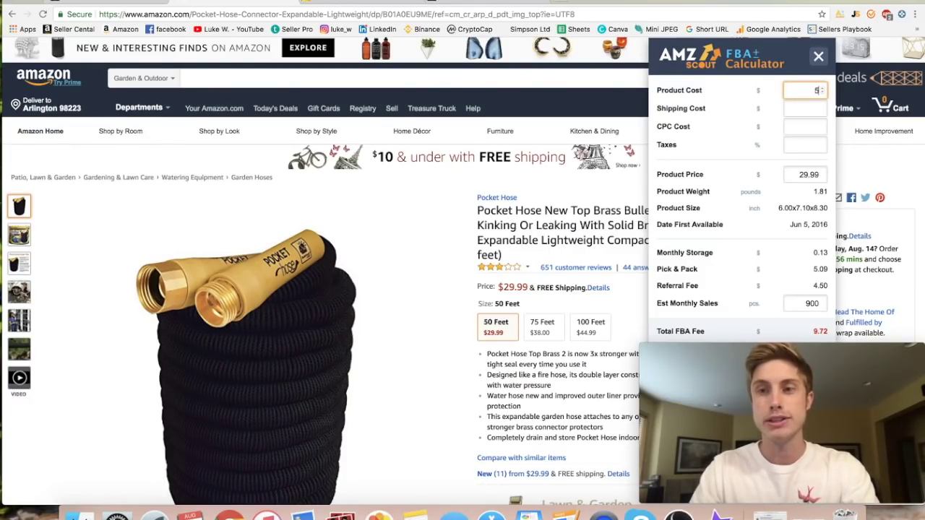
pyautogui.click(804, 110)
pyautogui.write('1')
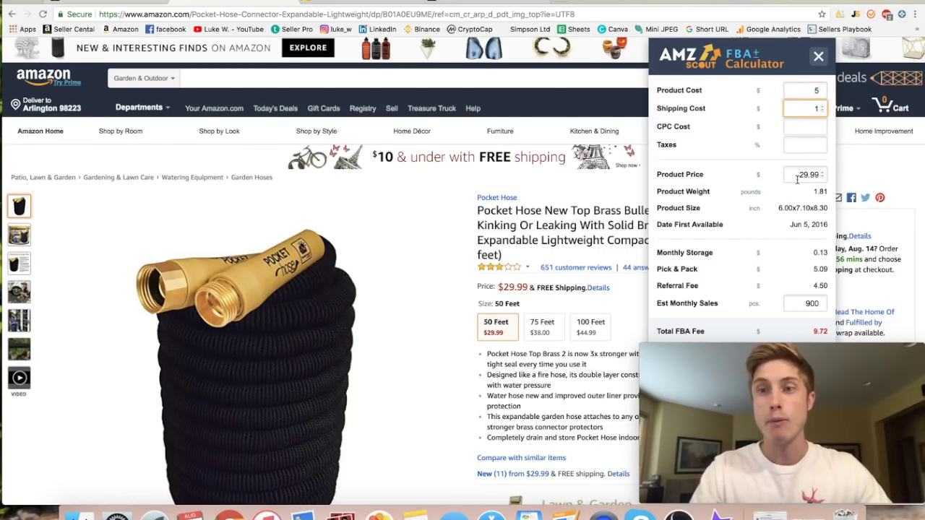
# Move the webcam window off the calculator results, examine the total FBA fee and margin, and close the calculator
pyautogui.scroll(-1, 759, 239)
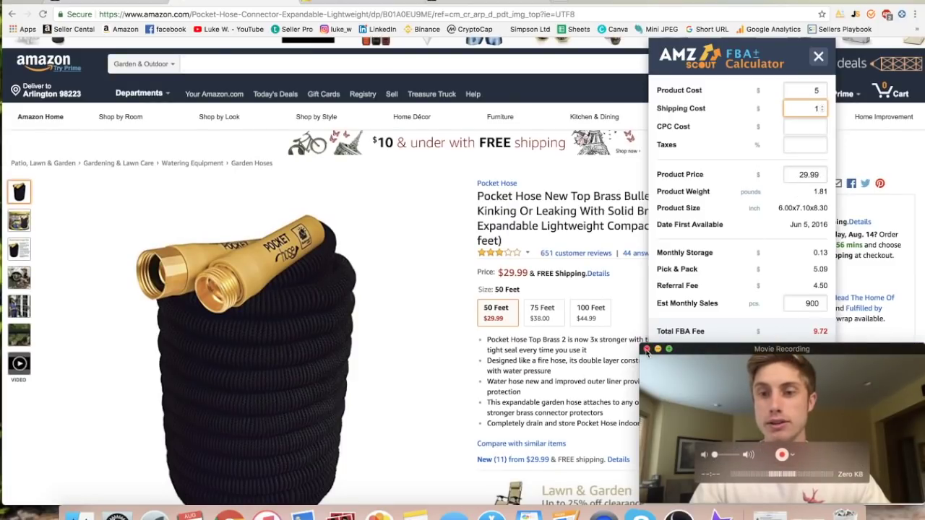
pyautogui.moveTo(641, 340); pyautogui.dragTo(693, 366)
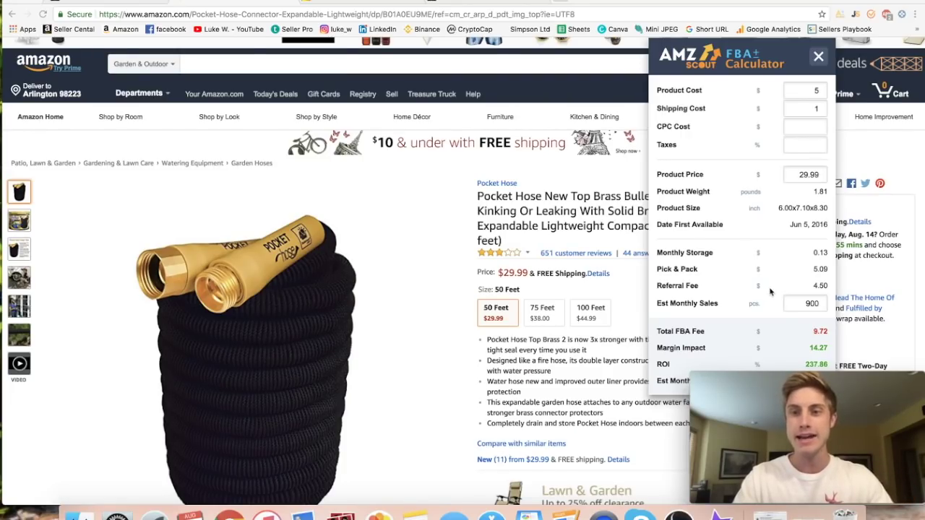
pyautogui.click(809, 334)
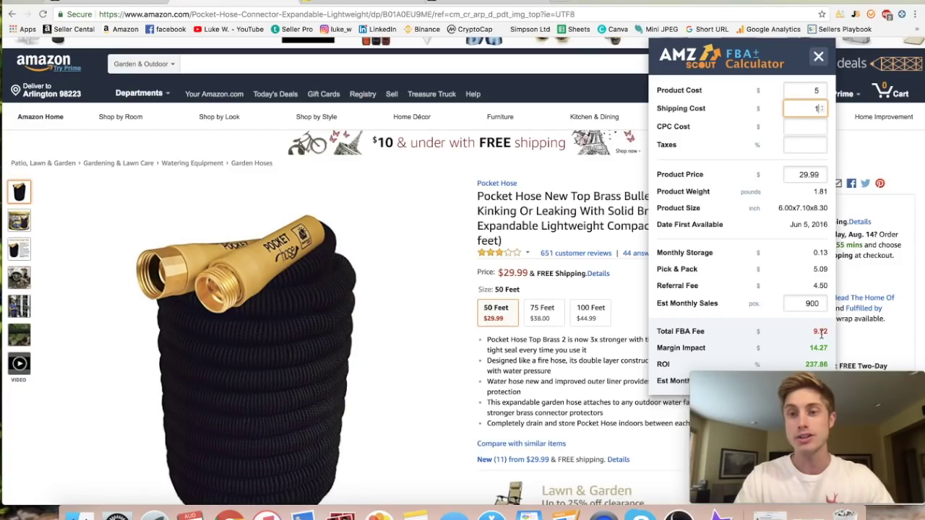
pyautogui.moveTo(828, 332); pyautogui.dragTo(811, 334)
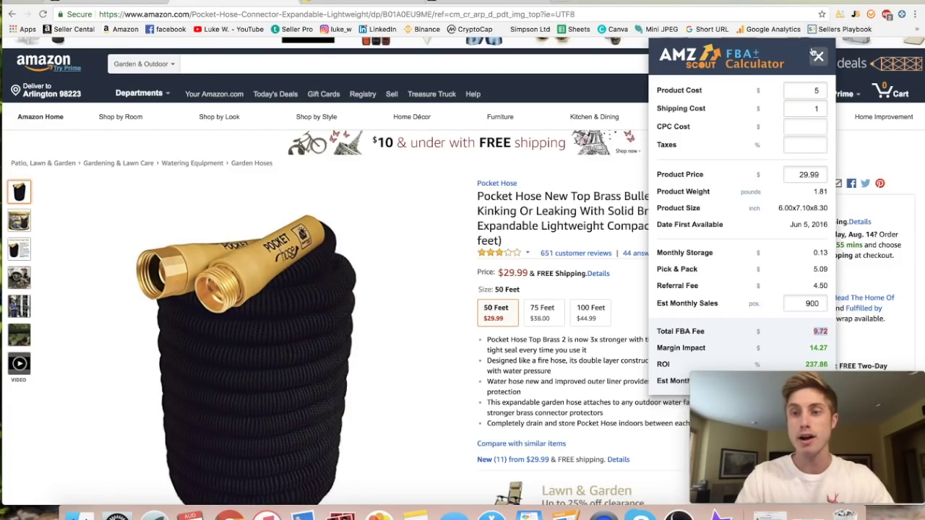
pyautogui.click(801, 352)
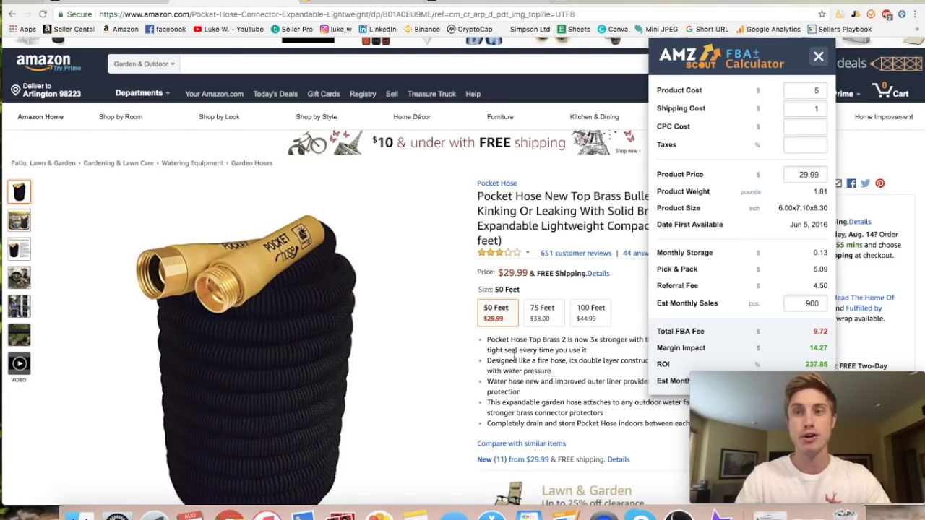
pyautogui.click(891, 59)
# Run Jungle Scout on the product page again to check the Pocket Hose's monthly sales, and close it
pyautogui.click(855, 14)
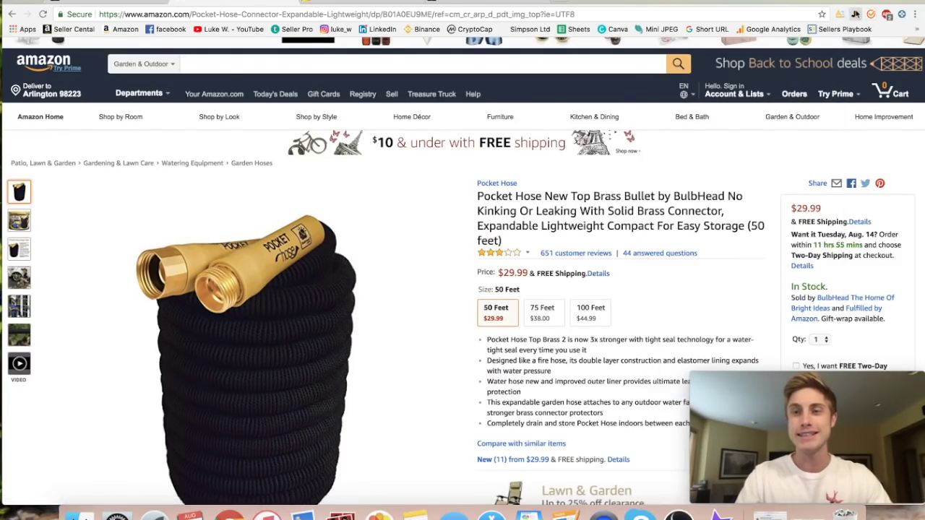
pyautogui.moveTo(724, 142); pyautogui.dragTo(742, 142)
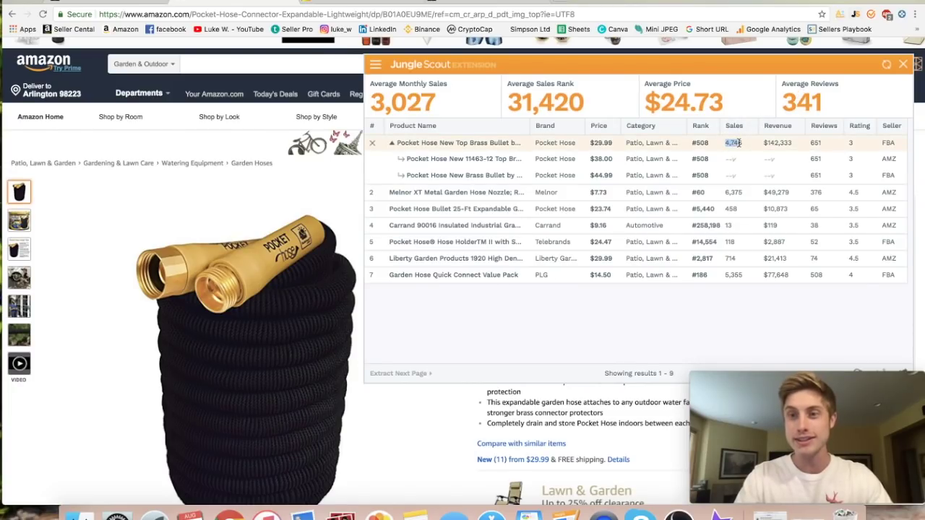
pyautogui.click(907, 65)
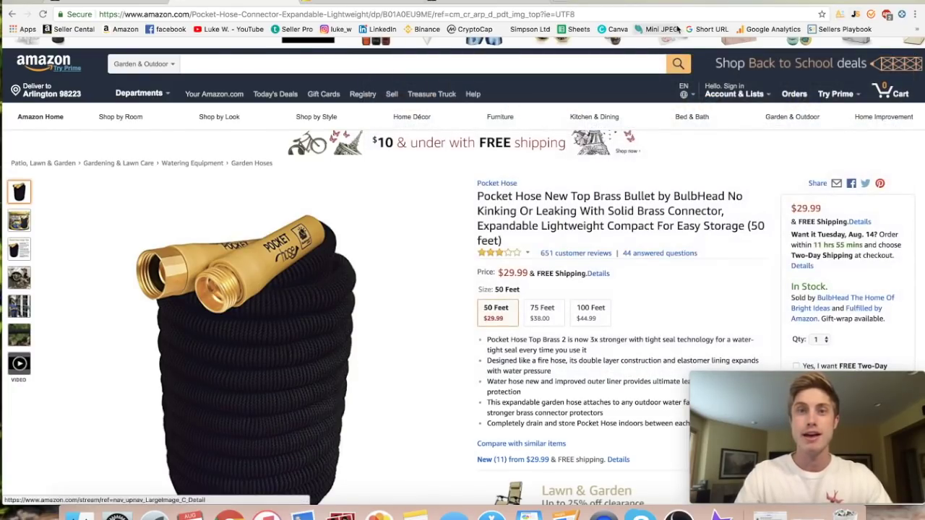
# Calculate 4700 x 14 with a Google search in the blank browser tab
pyautogui.click(559, 2)
pyautogui.write('47')
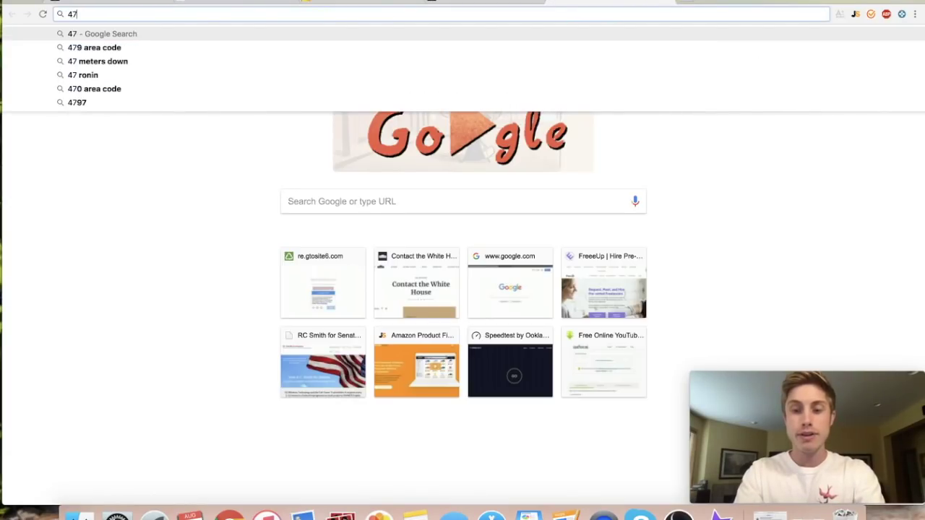
pyautogui.write('00 x 14')
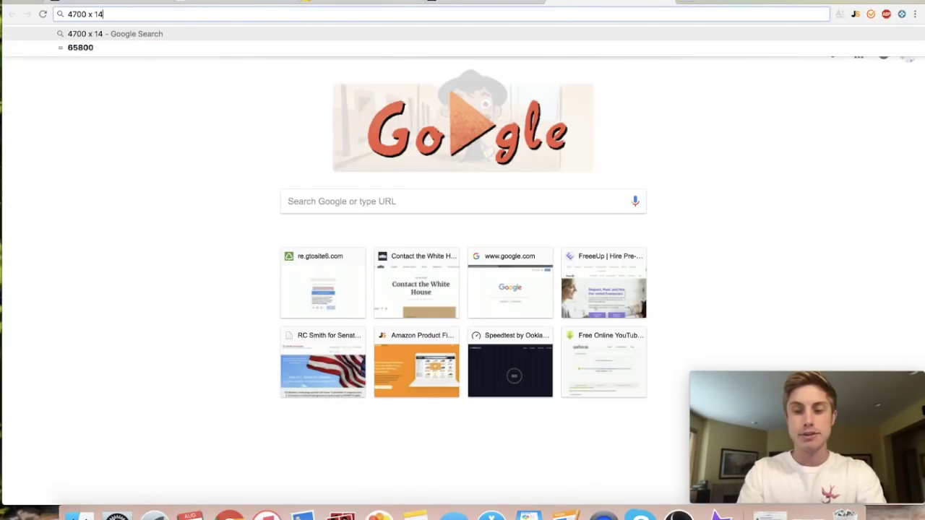
pyautogui.press('Return')
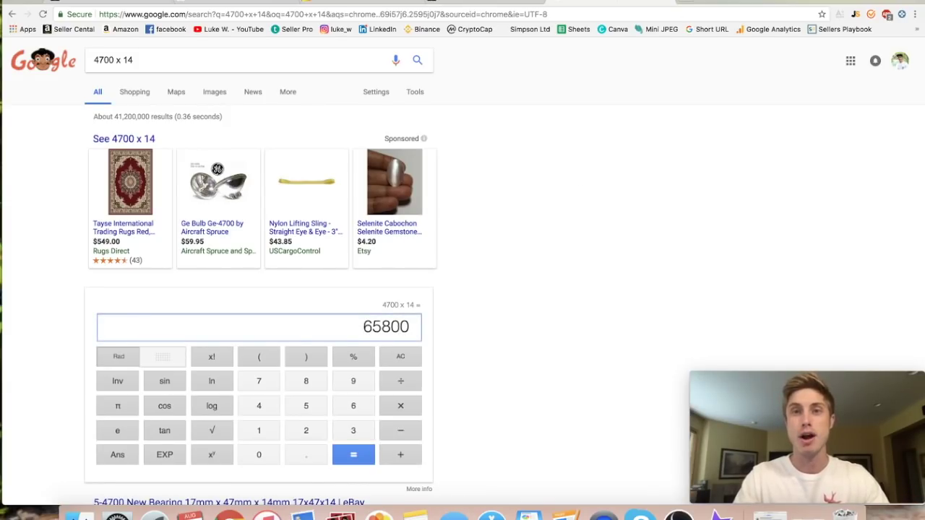
# Return to the Pocket Hose product page on Amazon and look over its listing
pyautogui.click(300, 5)
pyautogui.scroll(-1, 444, 341)
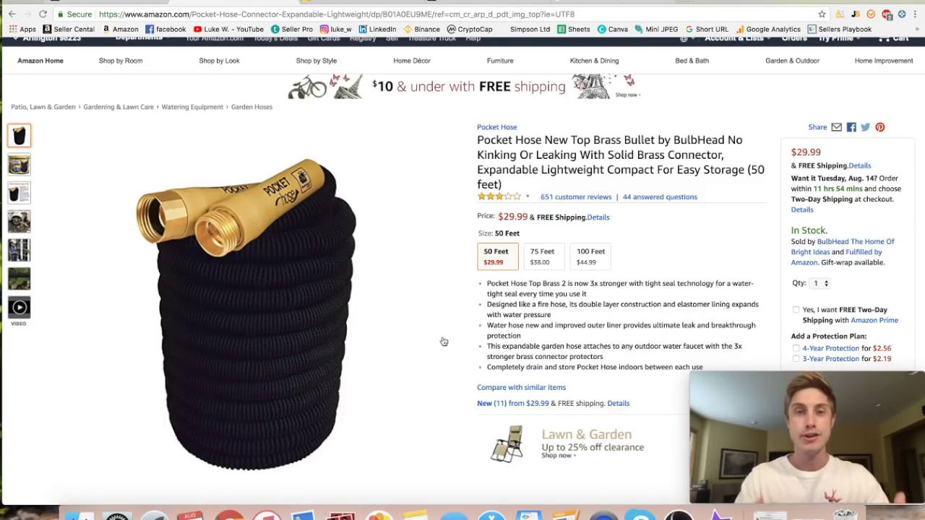
pyautogui.scroll(-2, 465, 394)
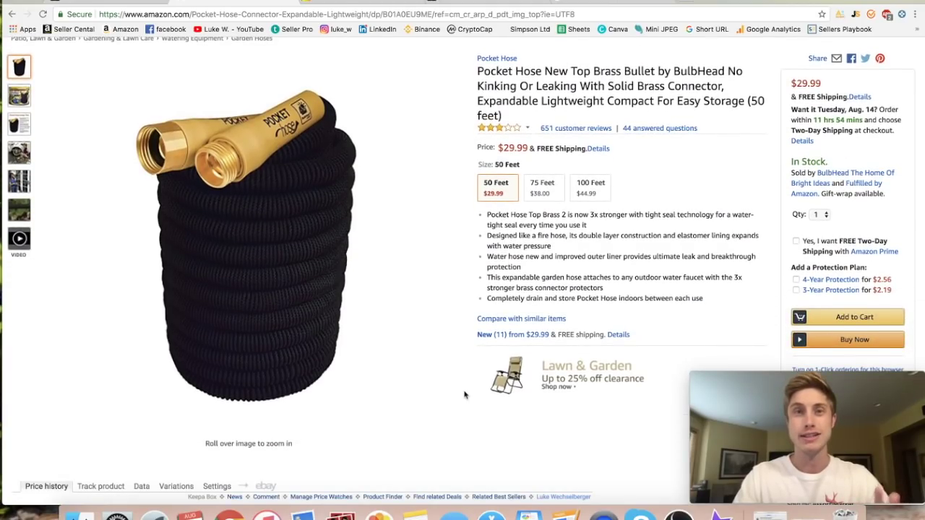
pyautogui.scroll(-5, 464, 395)
pyautogui.scroll(7, 459, 316)
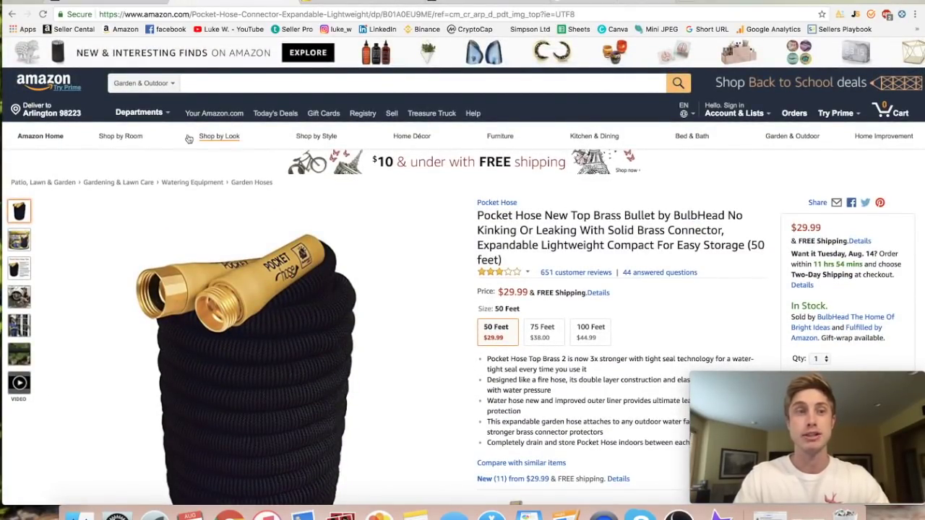
# Switch to the Alibaba pocket hose results and compare the prices and minimum orders of further supplier listings
pyautogui.moveTo(492, 274)
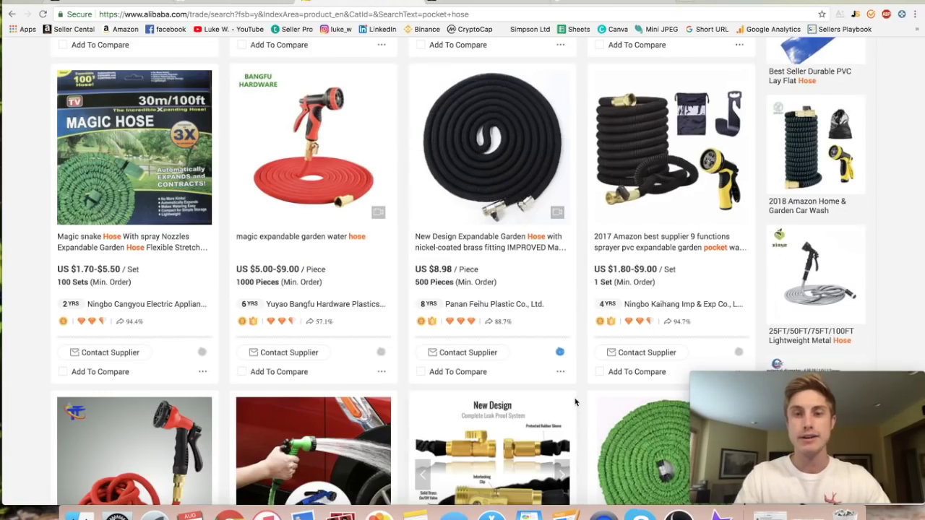
pyautogui.scroll(-2, 596, 382)
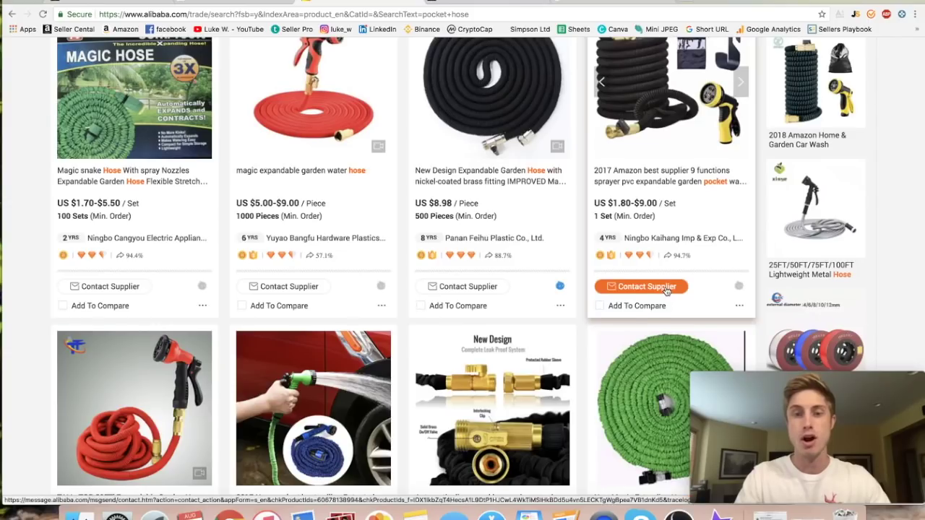
pyautogui.scroll(-5, 650, 282)
pyautogui.scroll(4, 589, 248)
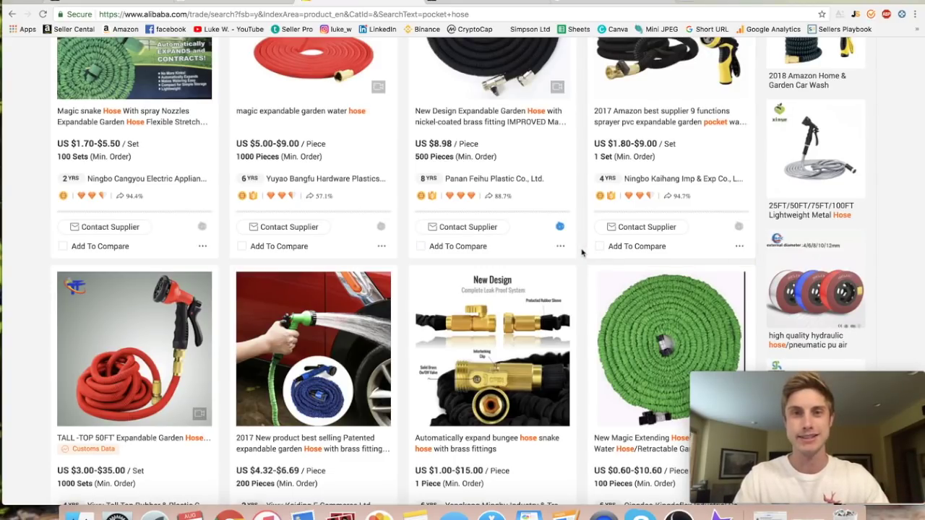
pyautogui.scroll(1, 581, 252)
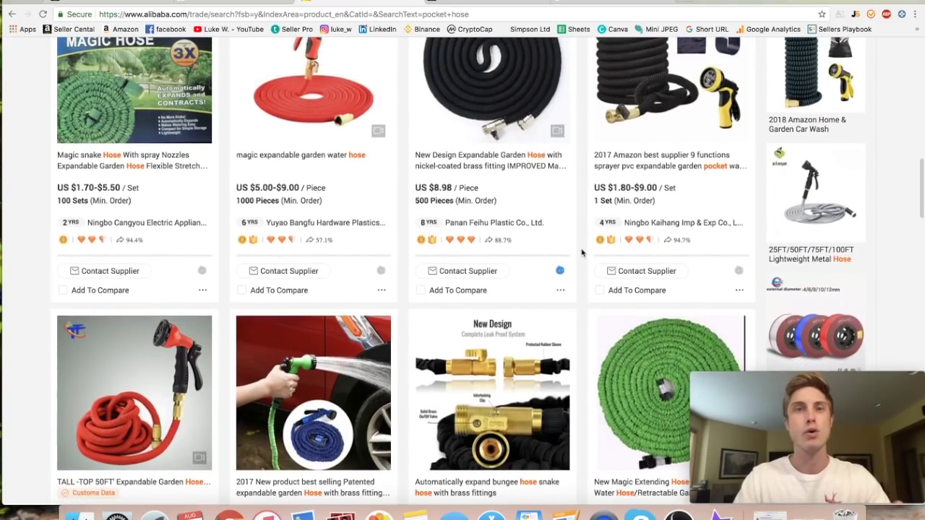
pyautogui.scroll(2, 582, 252)
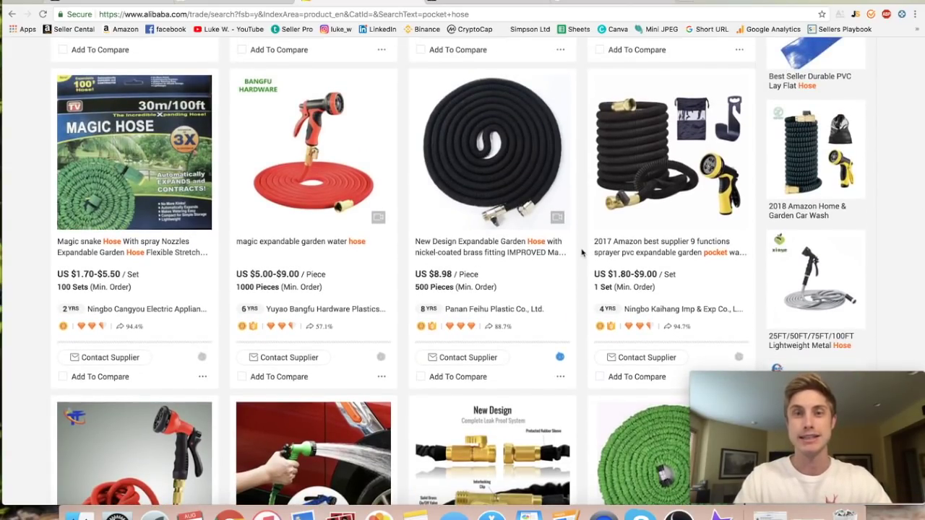
pyautogui.scroll(2, 581, 252)
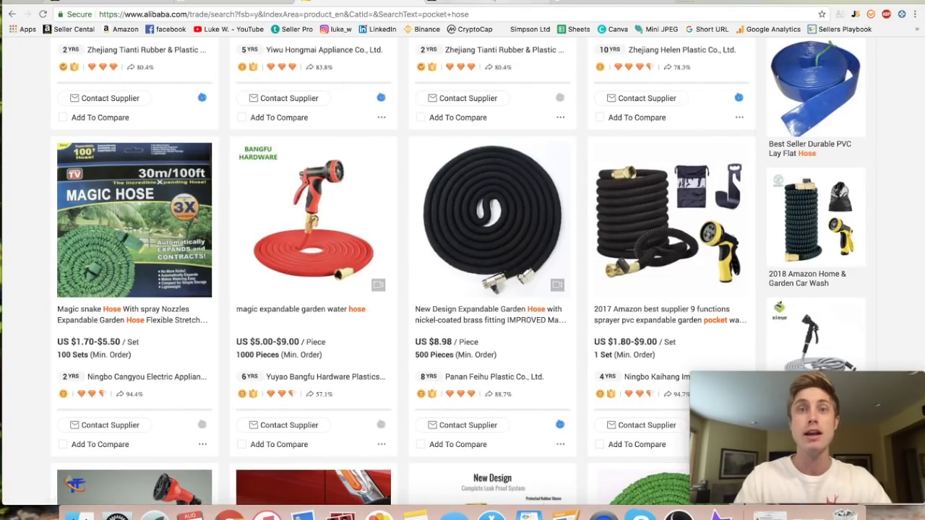
# Switch to the Seller Central shipment for the FBA Genie Gloves and examine its ship-from address
pyautogui.hotkey('ctrl', 'Tab')
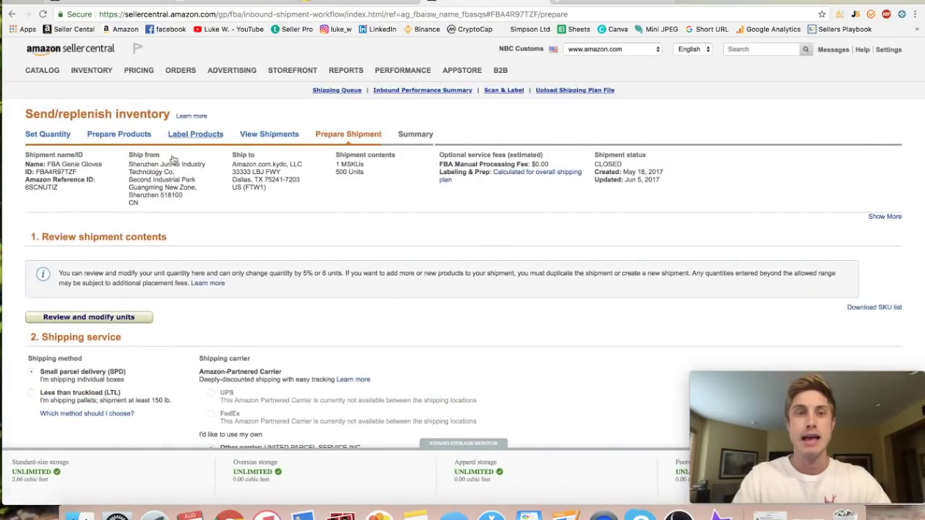
pyautogui.scroll(-15, 19, 207)
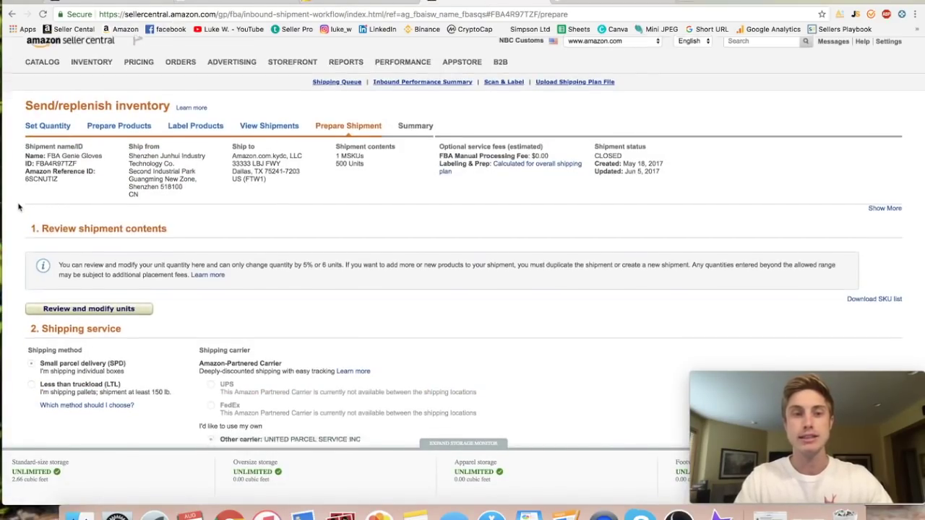
pyautogui.scroll(15, 19, 208)
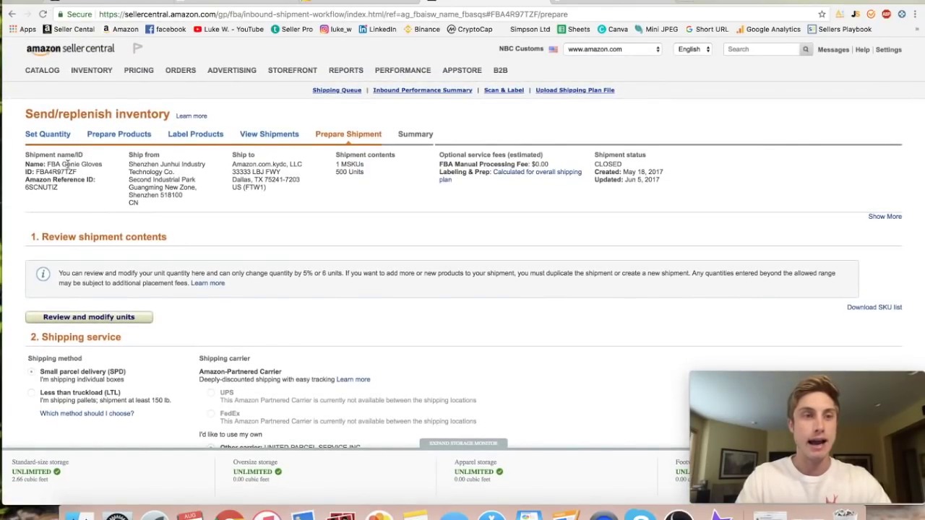
pyautogui.moveTo(127, 165); pyautogui.dragTo(206, 184)
pyautogui.click(194, 185)
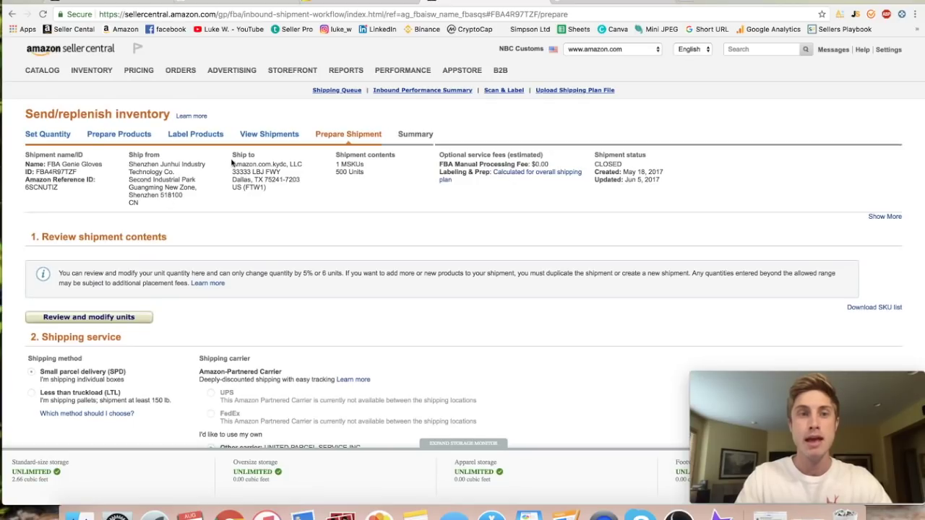
# Examine the glove shipment's ship-to address, shipping service and box label printing section
pyautogui.moveTo(232, 163); pyautogui.dragTo(303, 184)
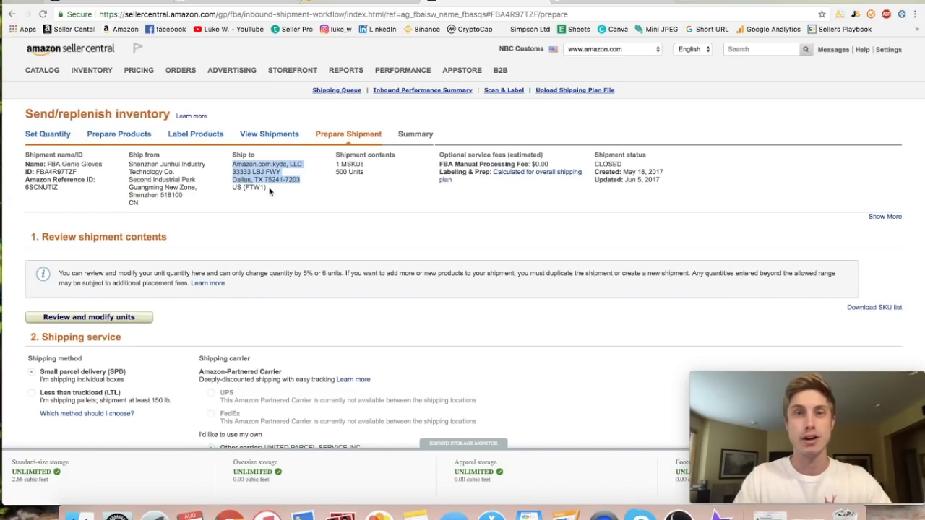
pyautogui.click(269, 190)
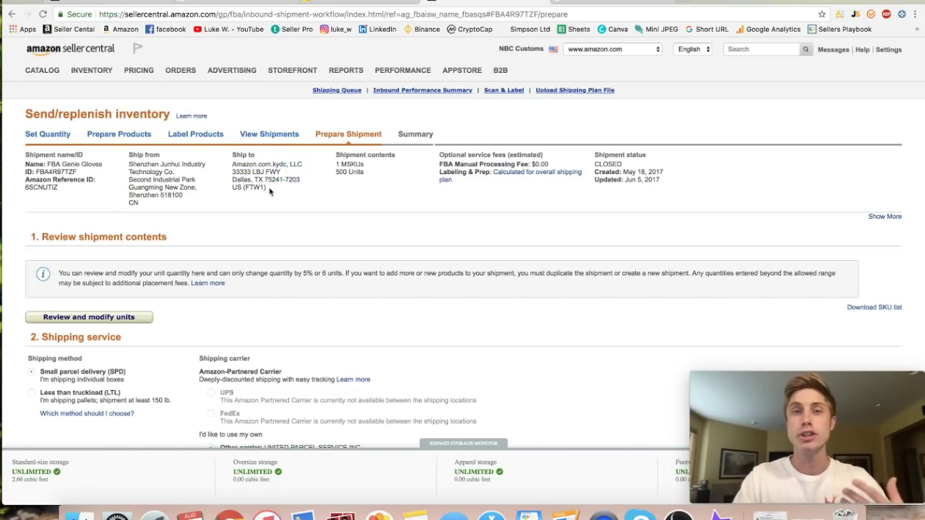
pyautogui.scroll(-15, 269, 191)
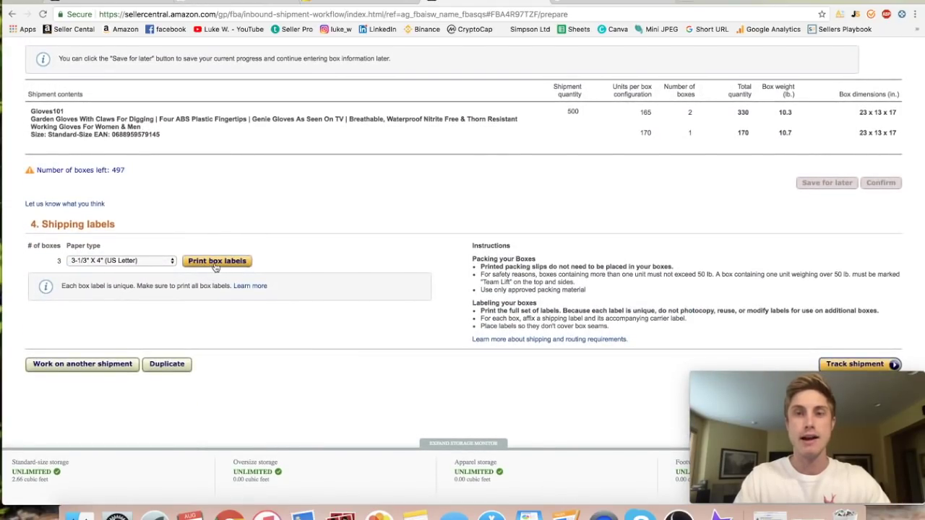
pyautogui.scroll(10, 253, 275)
pyautogui.scroll(1, 252, 276)
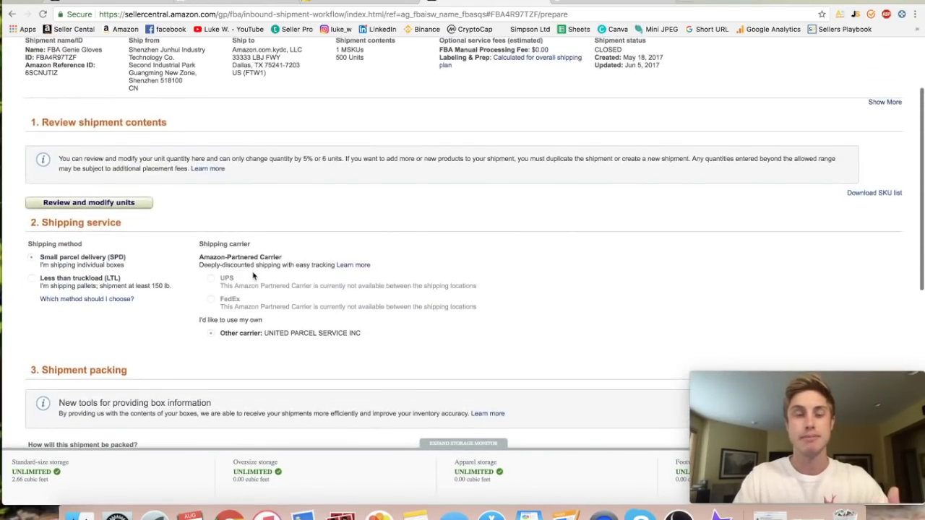
pyautogui.scroll(3, 253, 275)
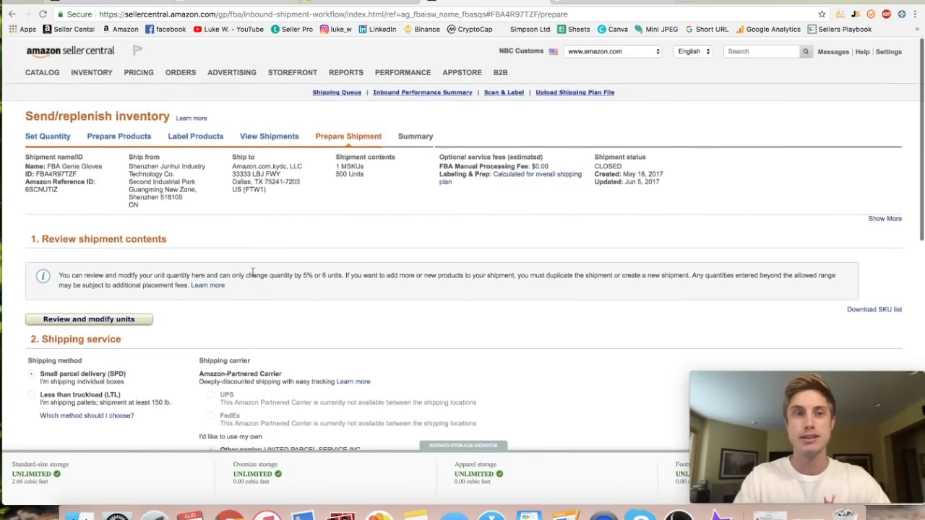
pyautogui.moveTo(229, 173); pyautogui.dragTo(280, 178)
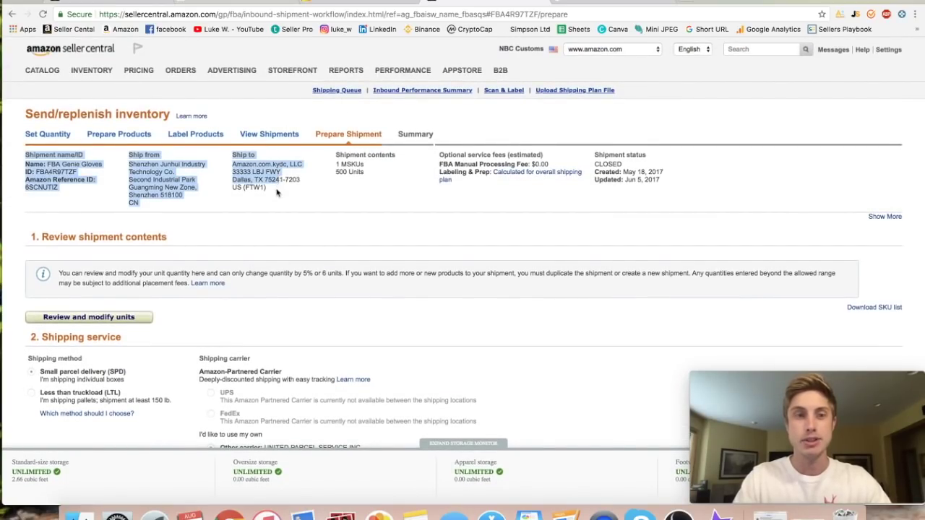
pyautogui.click(277, 193)
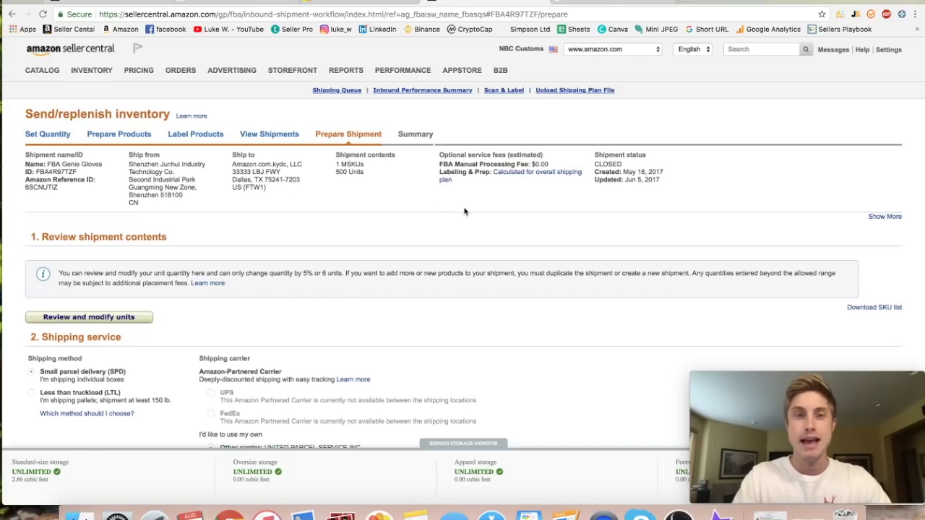
# Check the shipment quantity and the units per box in the gloves' shipment contents table
pyautogui.scroll(-10, 465, 212)
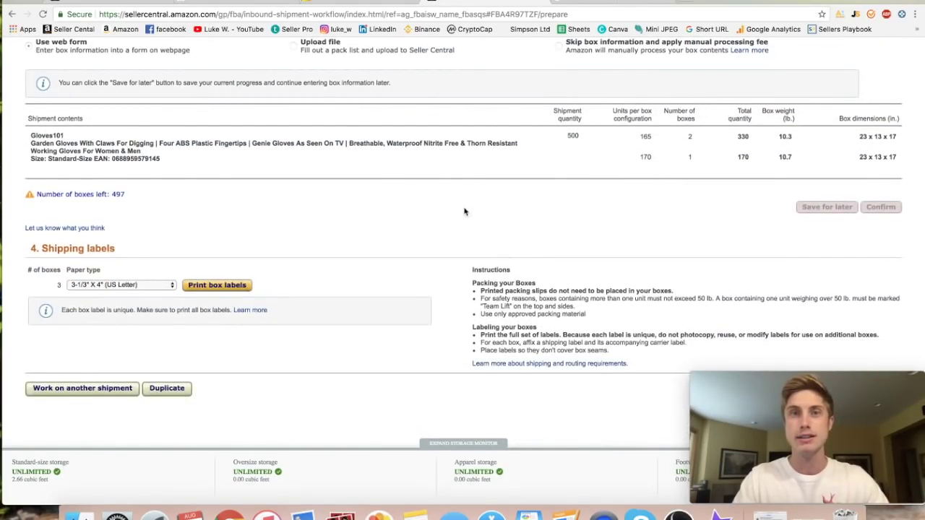
pyautogui.doubleClick(570, 137)
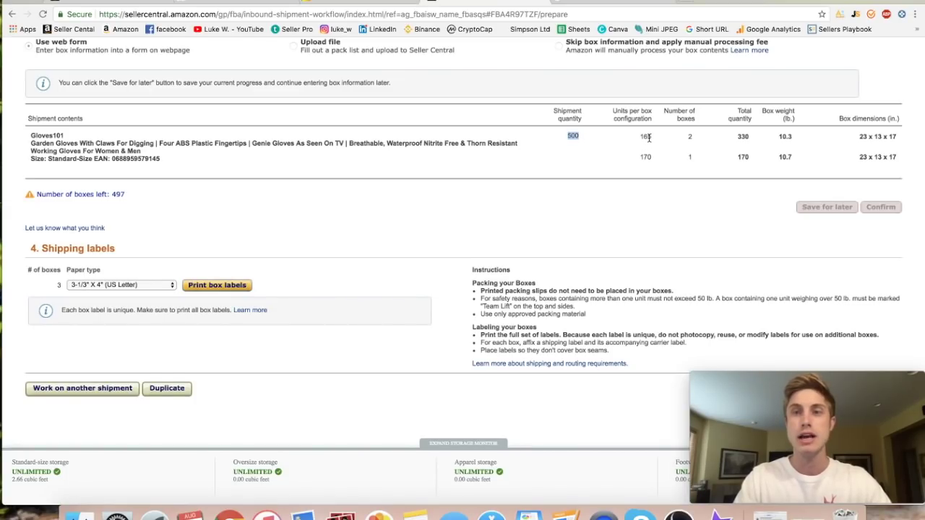
pyautogui.moveTo(656, 140); pyautogui.dragTo(636, 141)
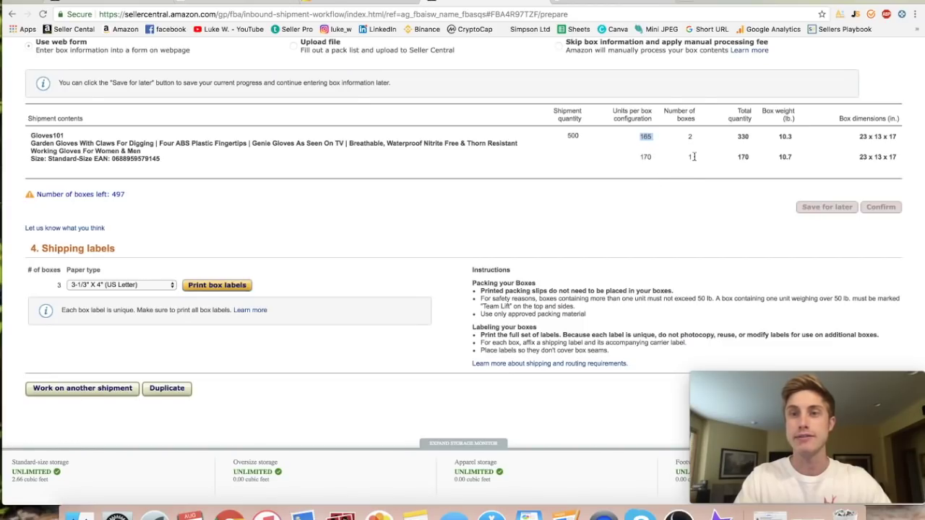
pyautogui.scroll(15, 437, 271)
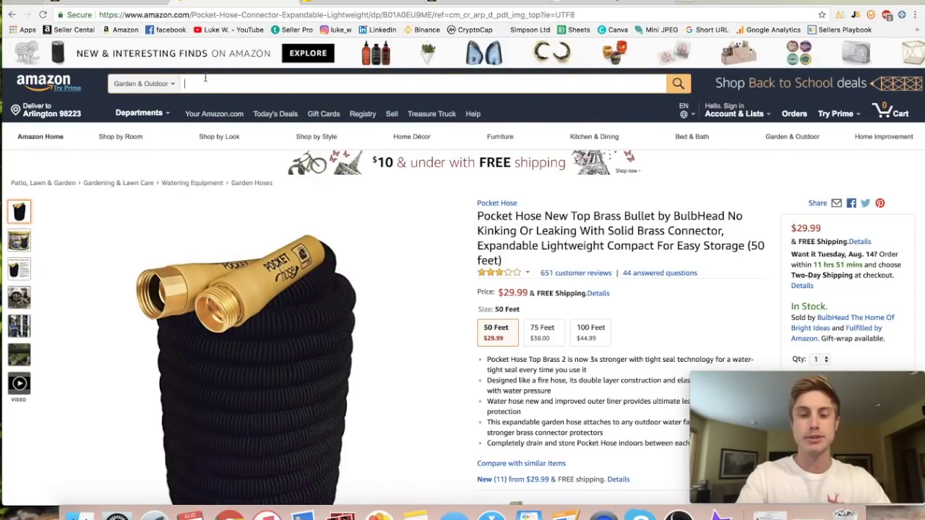
# Search Amazon's Garden & Outdoor department for "hose reel" and review the results' sales and review counts in Jungle Scout
pyautogui.write('h')
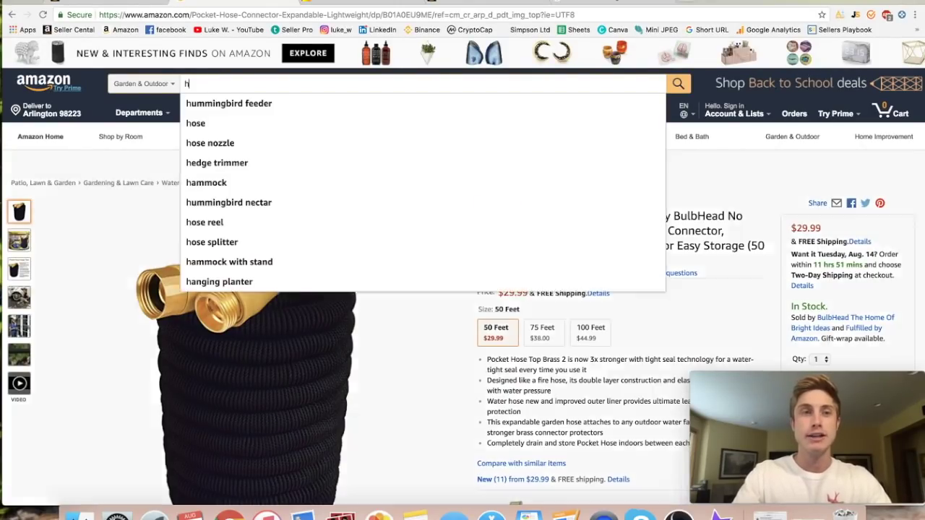
pyautogui.click(287, 224)
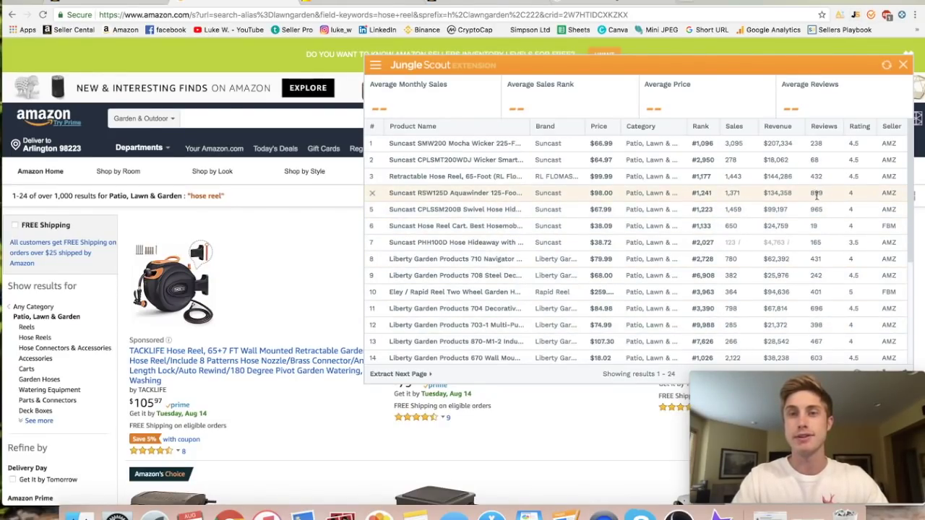
pyautogui.click(903, 64)
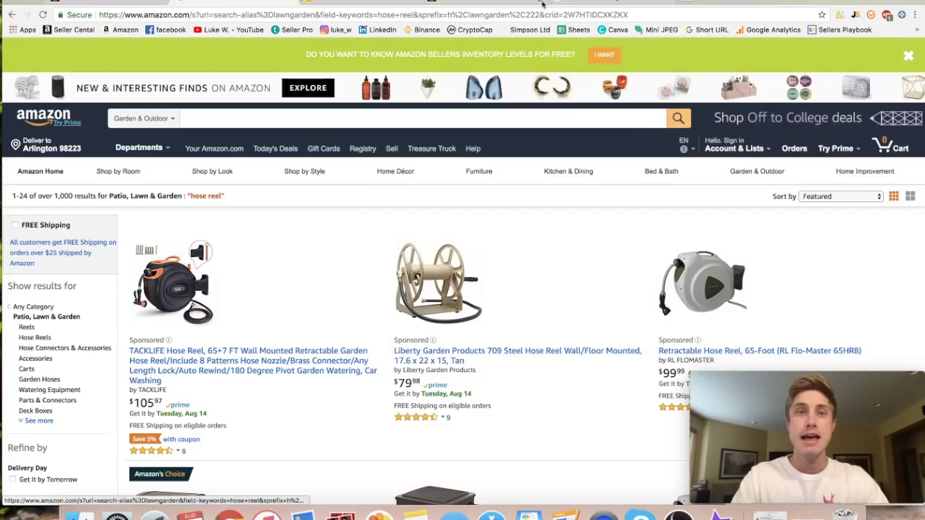
# Look over the Alibaba pocket hose results, then return to the Seller Central shipment and review its packing details
pyautogui.click(542, 3)
pyautogui.scroll(-8, 434, 270)
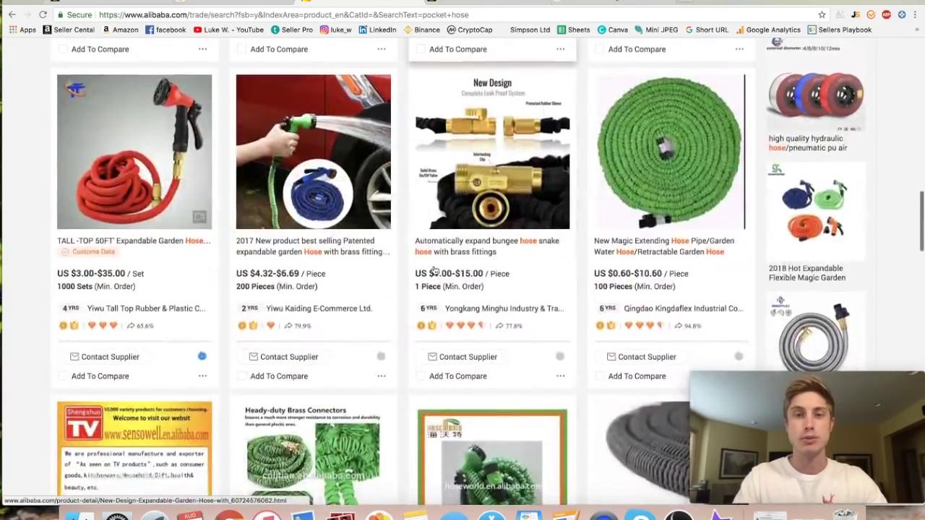
pyautogui.click(505, 4)
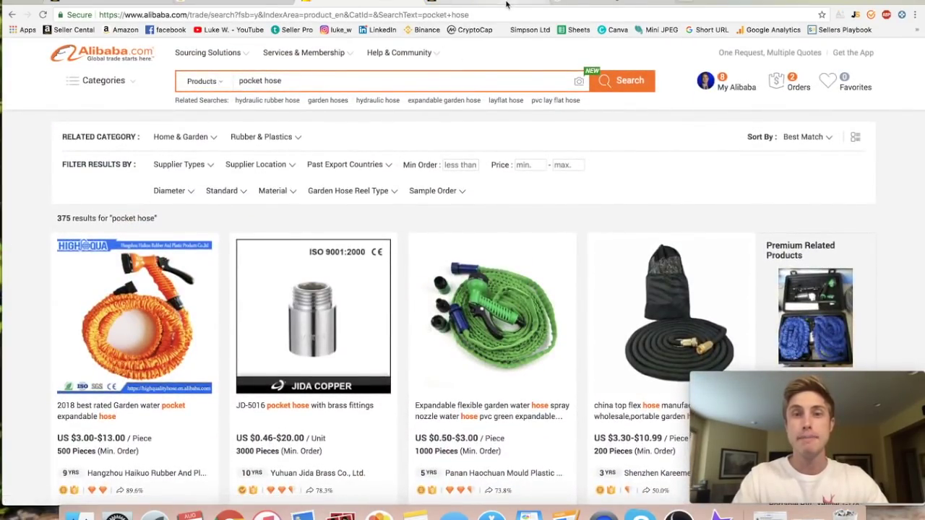
pyautogui.click(505, 3)
pyautogui.scroll(-10, 486, 251)
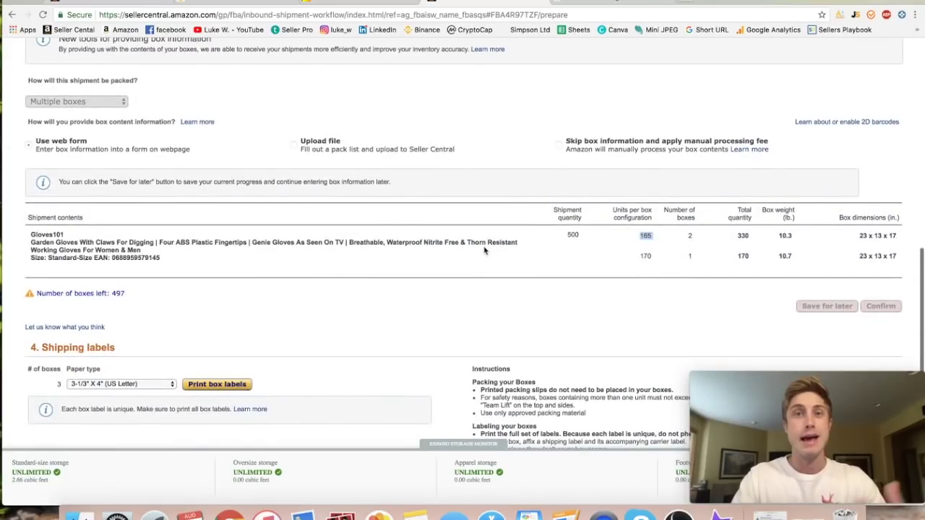
pyautogui.scroll(2, 484, 250)
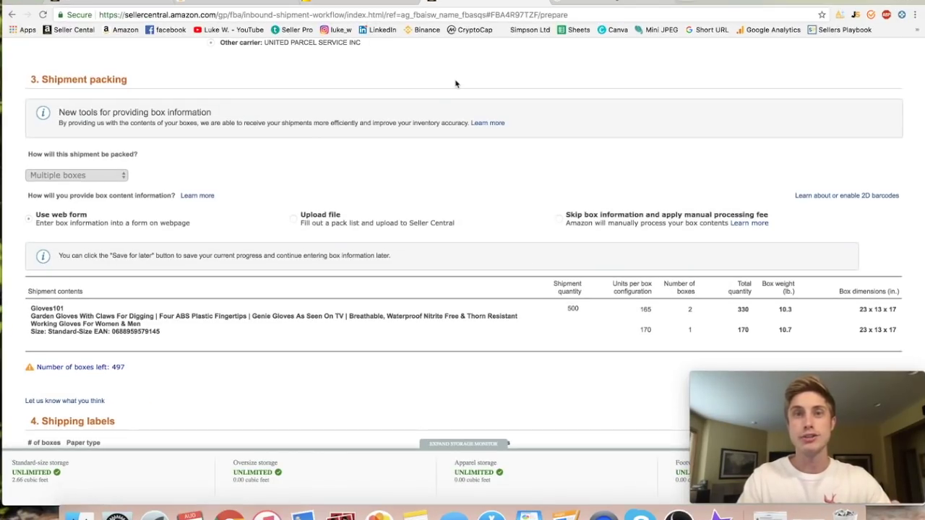
# Switch to the Suncast Wicker Smart Trak product page on Amazon and examine its image and bullet point
pyautogui.click(256, 3)
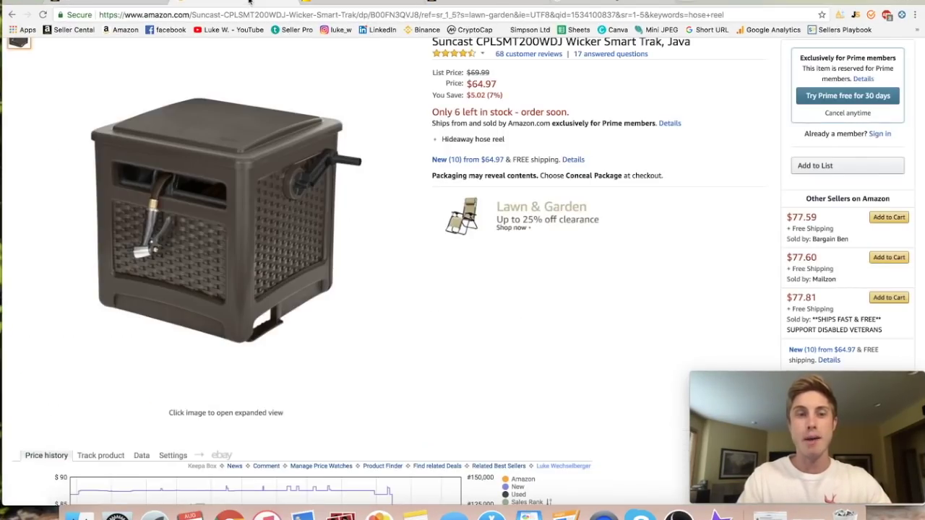
pyautogui.scroll(5, 363, 309)
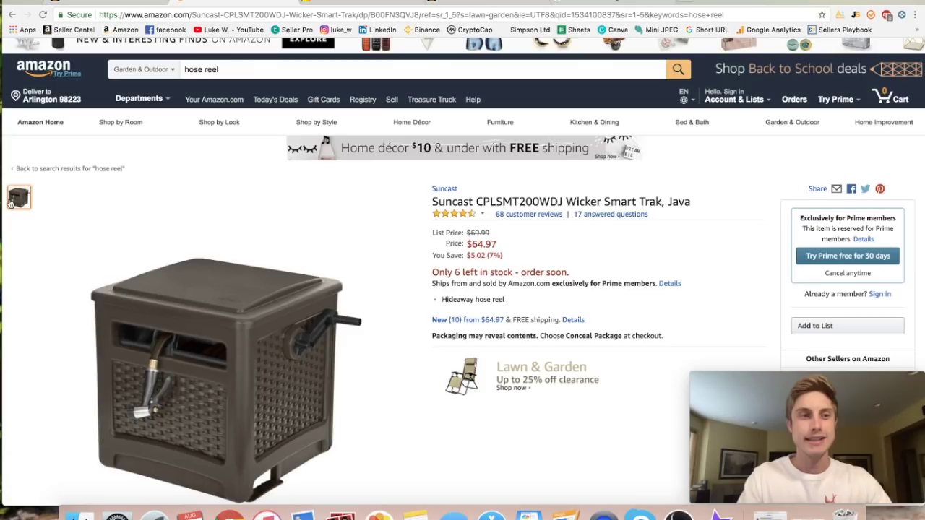
pyautogui.scroll(-3, 41, 367)
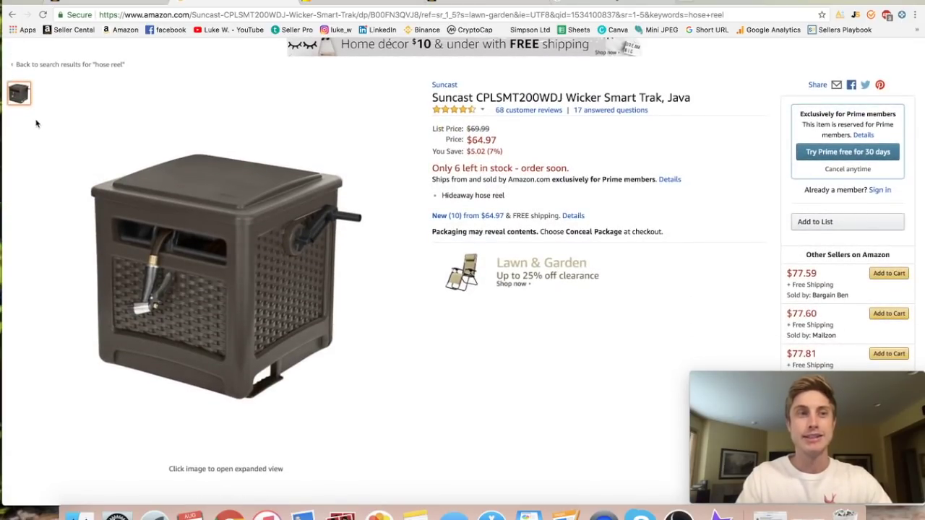
pyautogui.moveTo(505, 195); pyautogui.dragTo(442, 196)
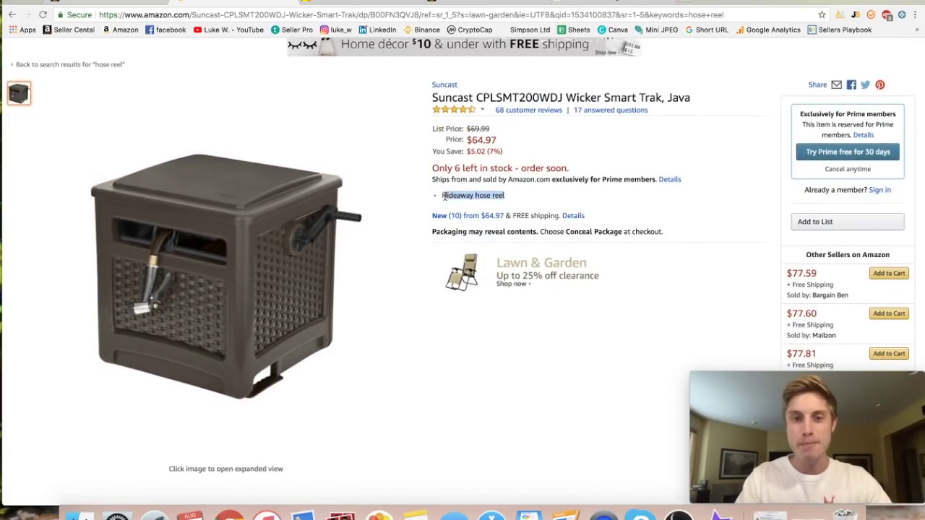
# Read the Suncast hose reel's product description and product information
pyautogui.scroll(-10, 444, 198)
pyautogui.scroll(-15, 445, 199)
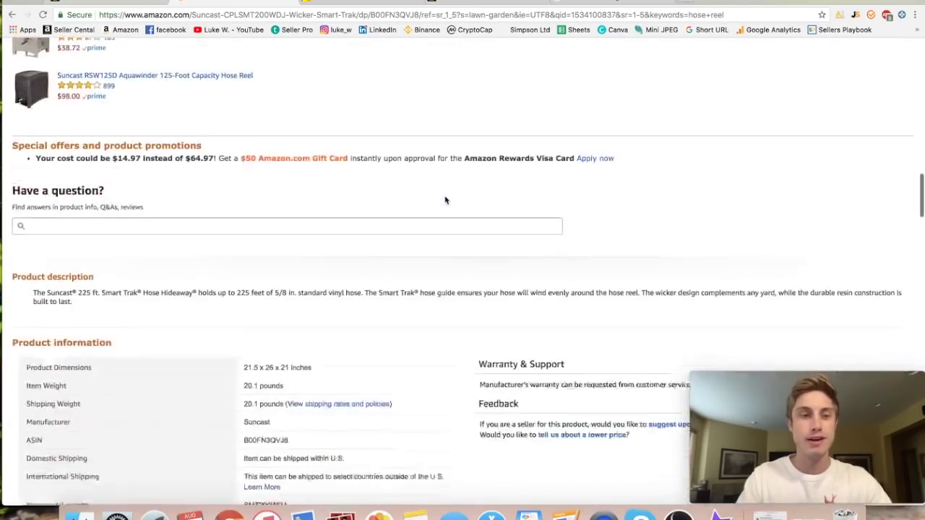
pyautogui.moveTo(34, 277); pyautogui.dragTo(109, 289)
pyautogui.click(122, 294)
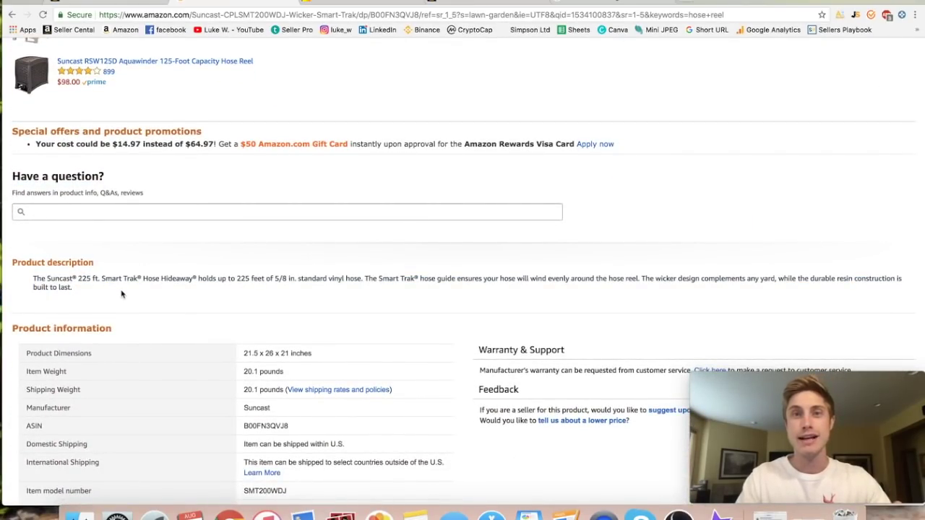
pyautogui.scroll(-5, 121, 294)
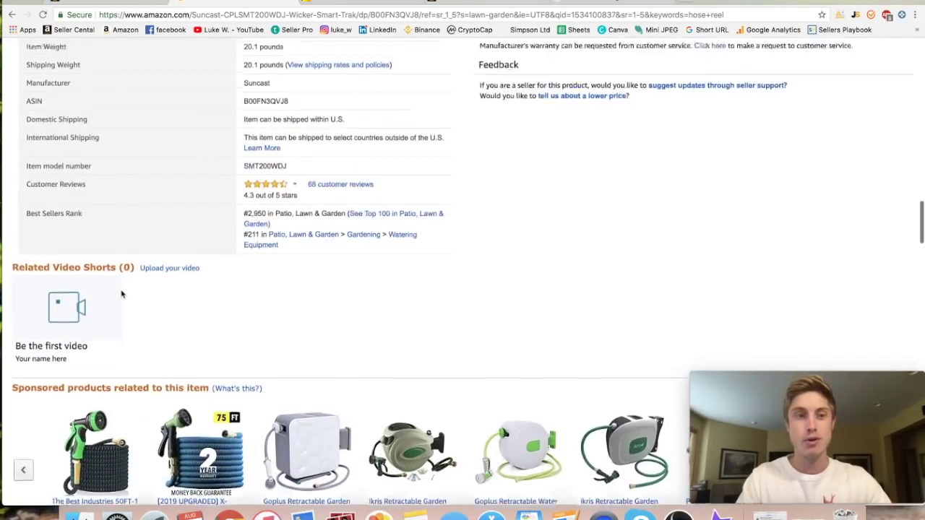
pyautogui.scroll(5, 124, 293)
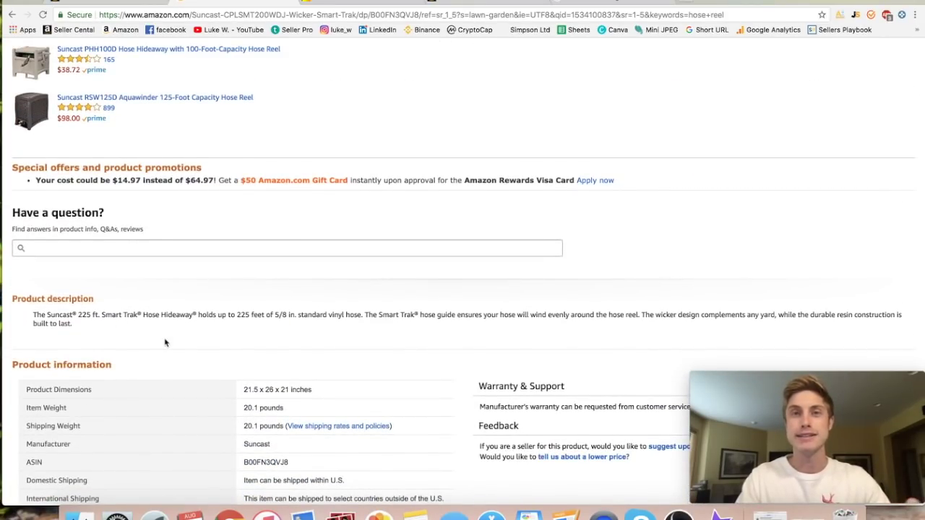
# Return to the main product details of the Suncast hose reel and examine the listing title
pyautogui.scroll(20, 165, 342)
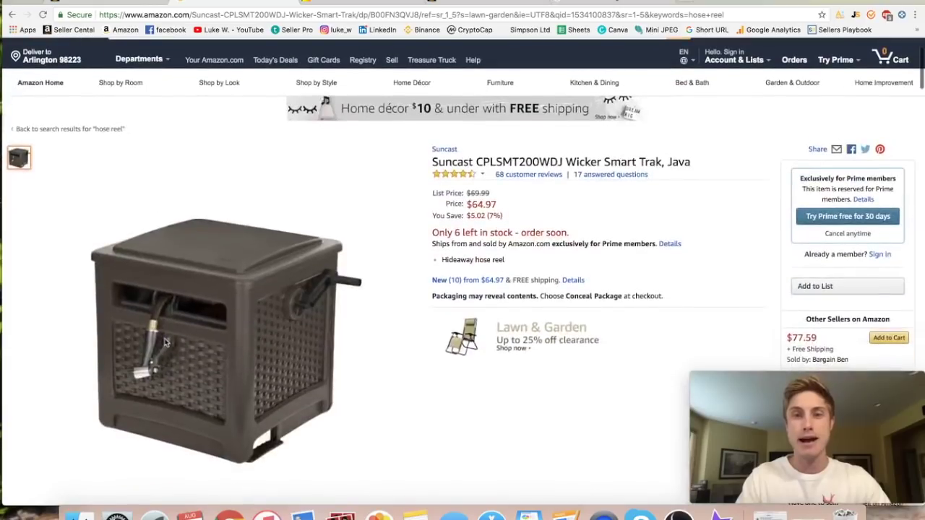
pyautogui.moveTo(432, 162); pyautogui.dragTo(482, 162)
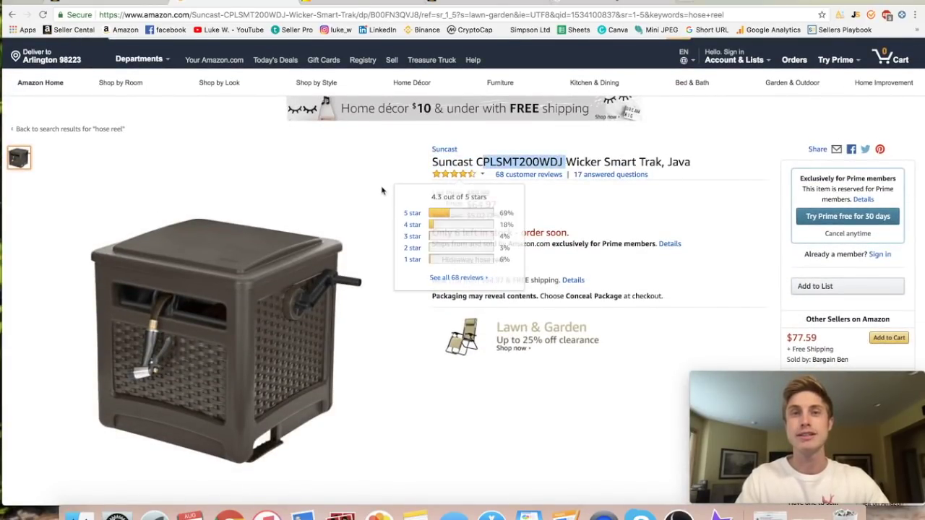
pyautogui.click(382, 186)
pyautogui.click(894, 98)
pyautogui.moveTo(695, 375)
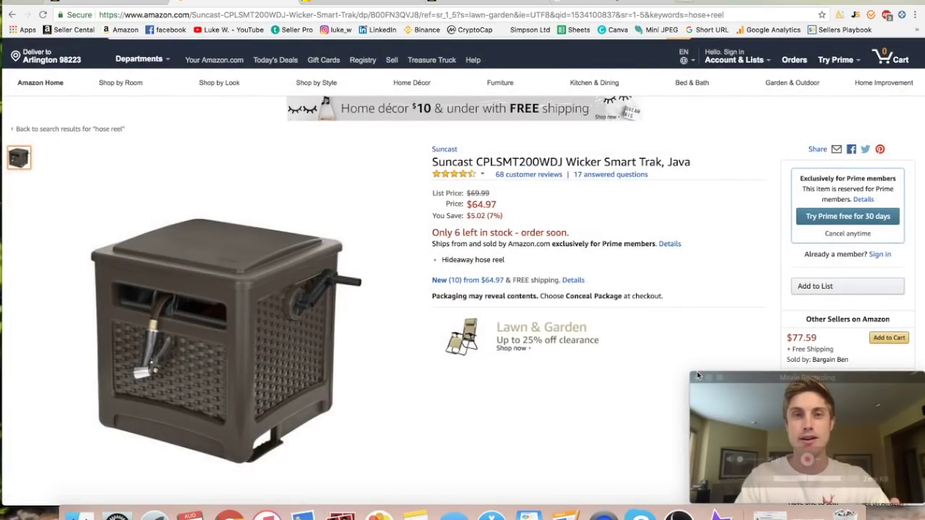